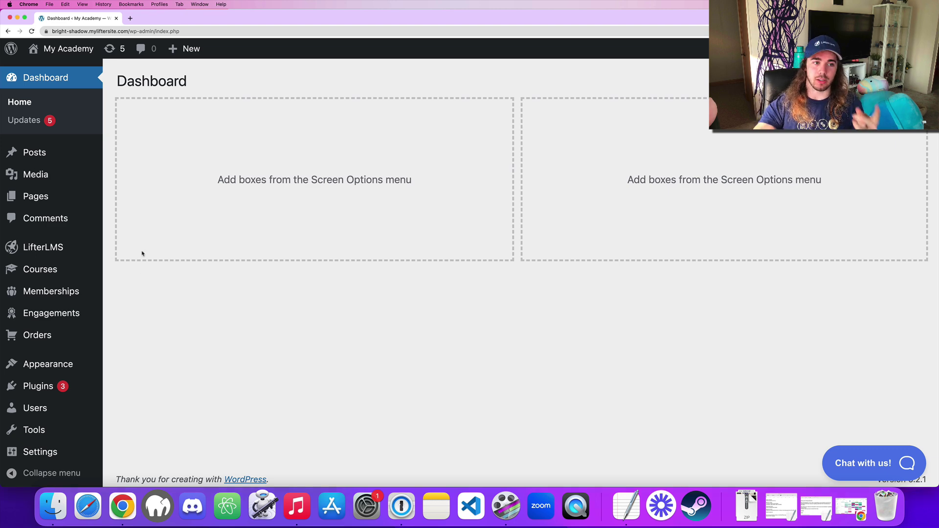
- Check the installed Plugins list to confirm LifterLMS Private Site is active
mouse_move(79, 252)
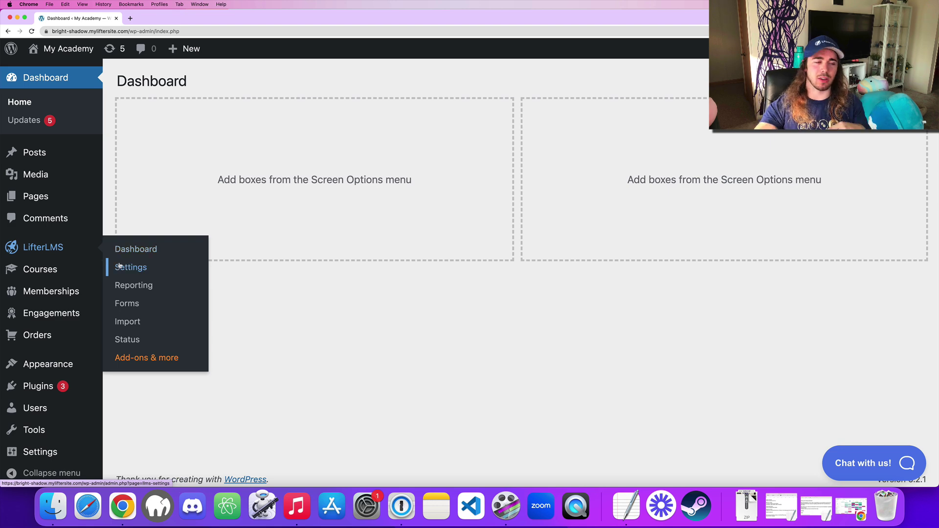
scroll(66, 286, "down", 1)
left_click(44, 382)
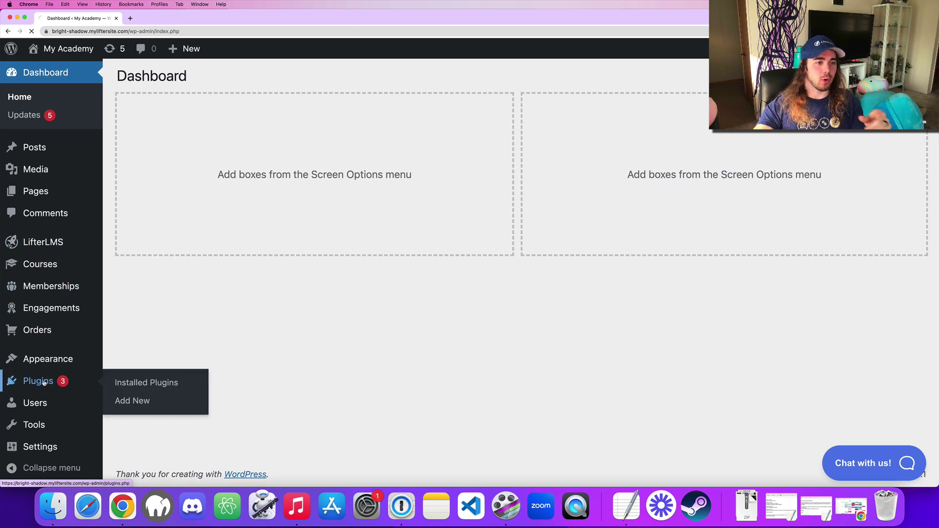
scroll(158, 300, "down", 5)
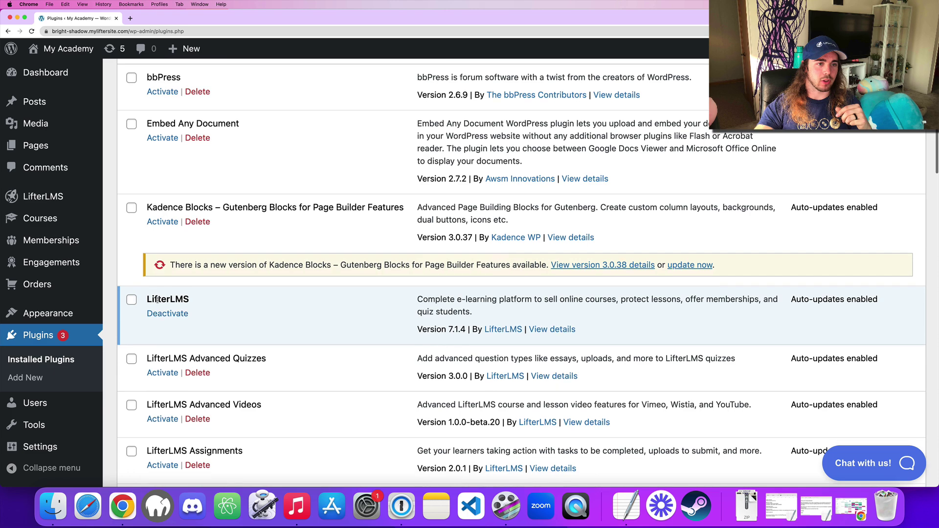
scroll(158, 300, "down", 10)
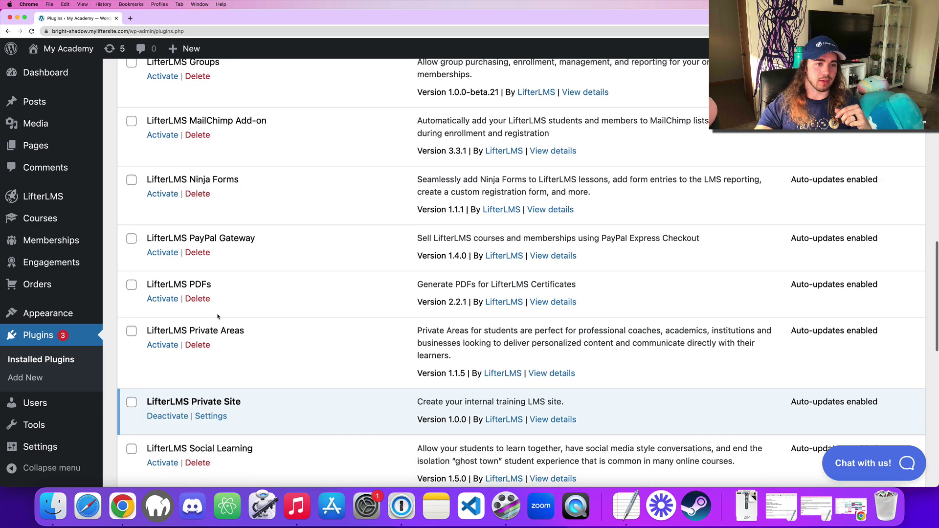
- Go to the Integrations tab of LifterLMS Settings
mouse_move(57, 201)
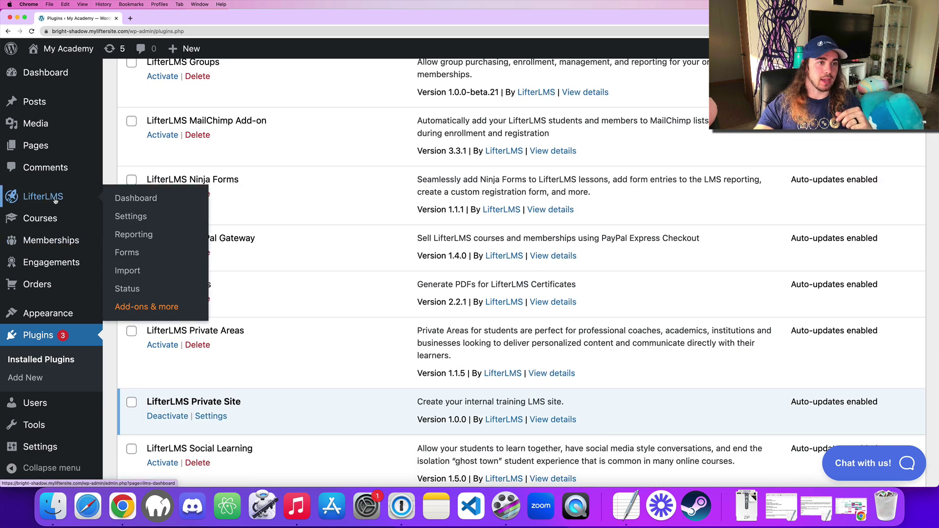
left_click(123, 215)
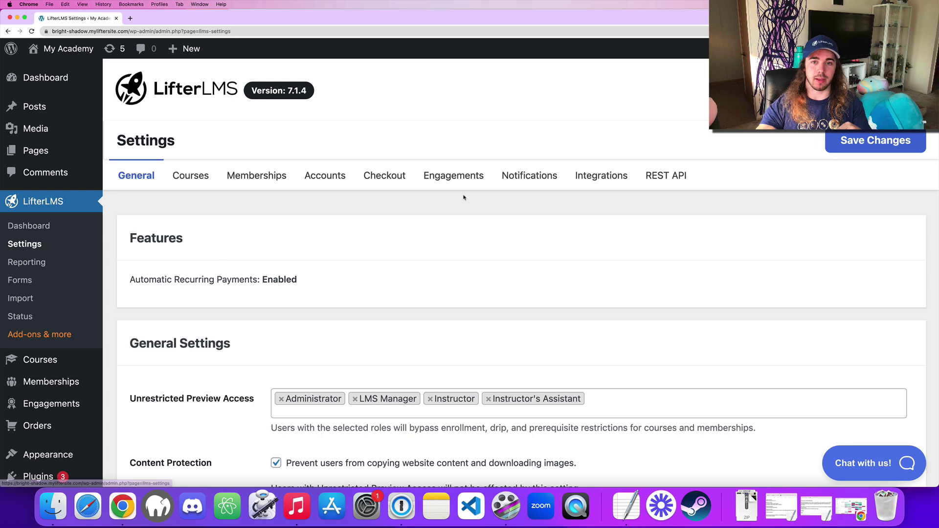
left_click(601, 175)
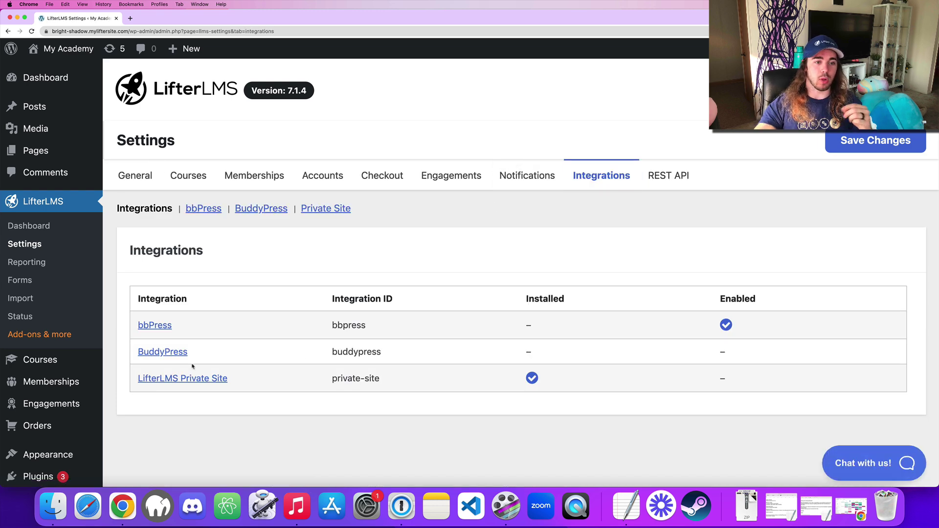
left_click_drag(128, 381, 216, 385)
- Enable the LifterLMS Private Site integration and review its login page, registration, search, RSS and REST API options
left_click(204, 381)
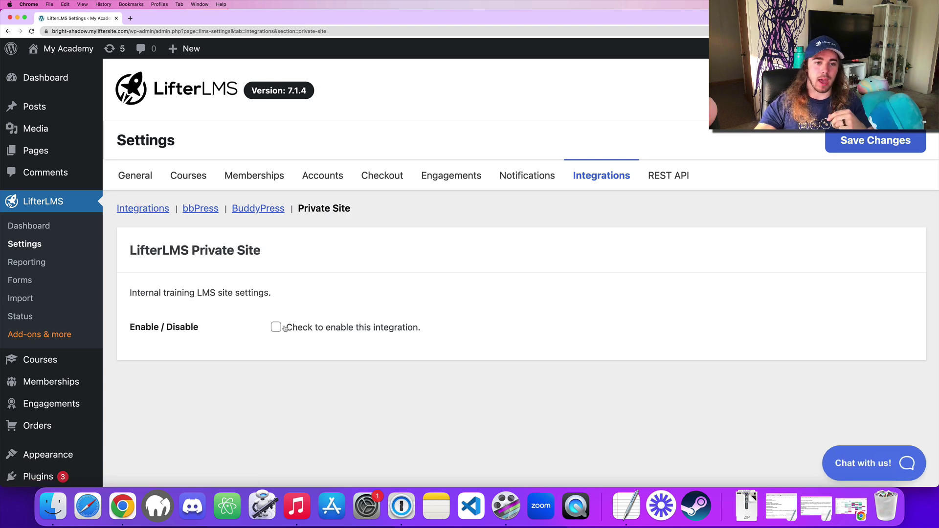
left_click(276, 327)
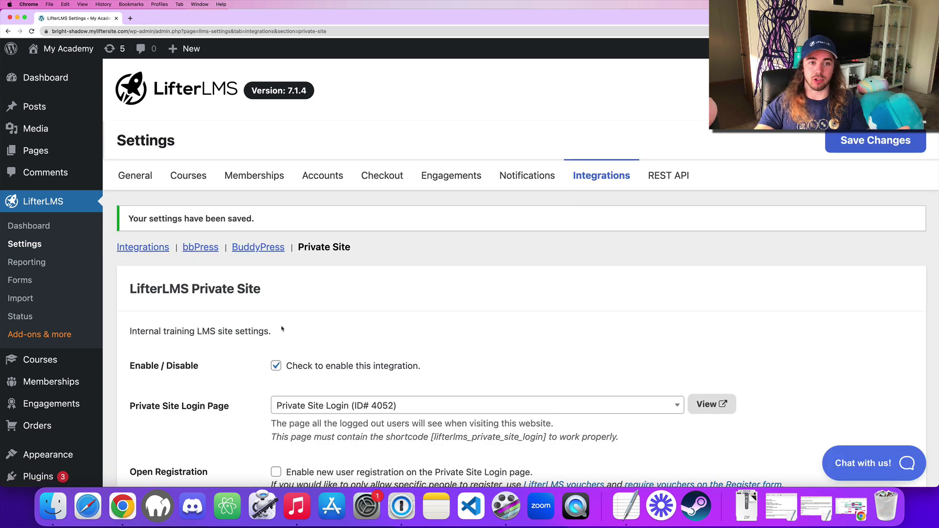
left_click_drag(134, 219, 237, 227)
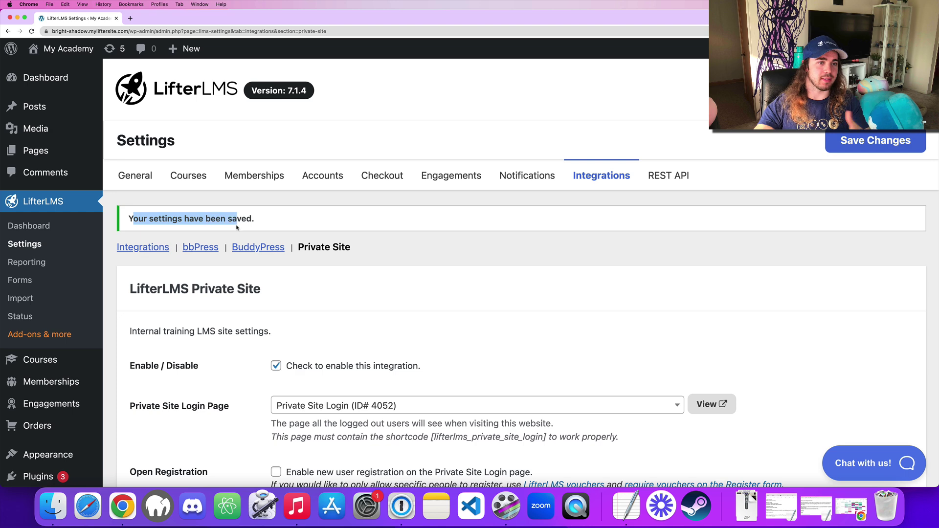
scroll(467, 262, "down", 5)
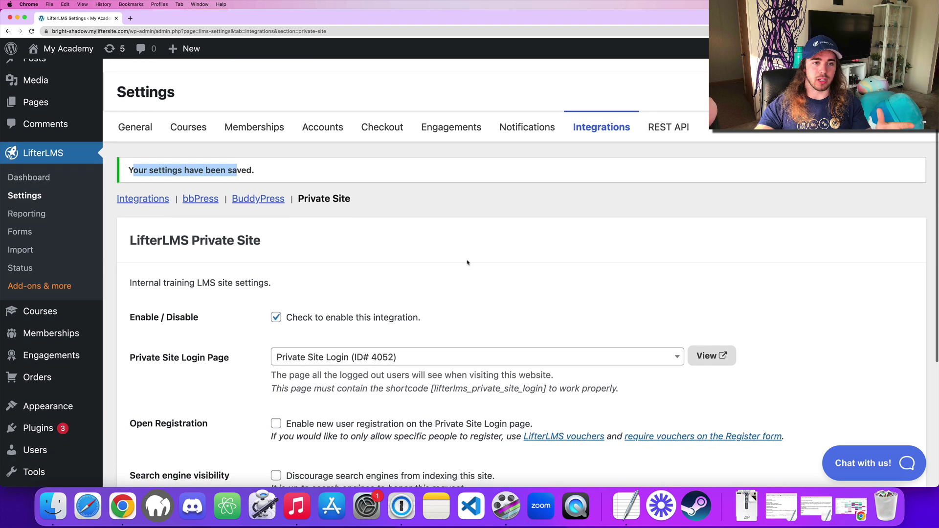
scroll(456, 264, "down", 2)
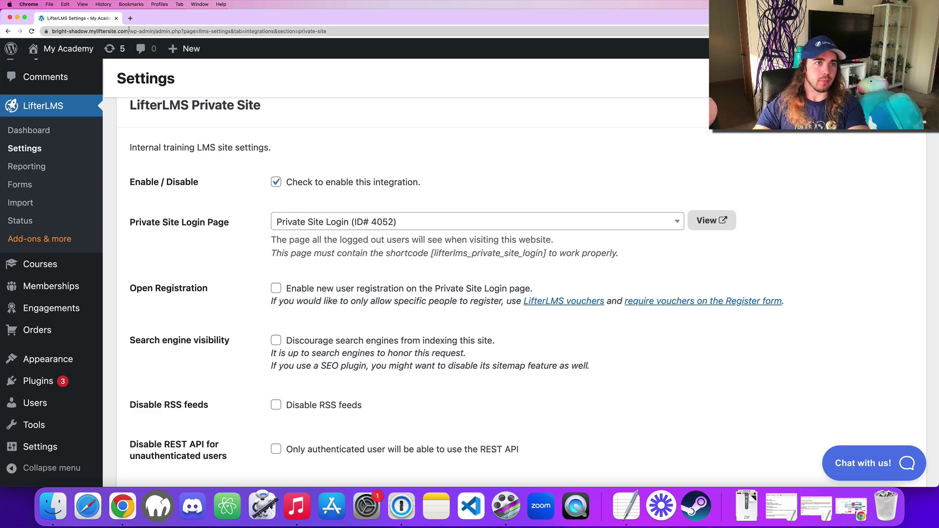
right_click(67, 47)
- Load the site's home URL in a new incognito window, then return to the settings tab
left_click(88, 52)
left_click(140, 20)
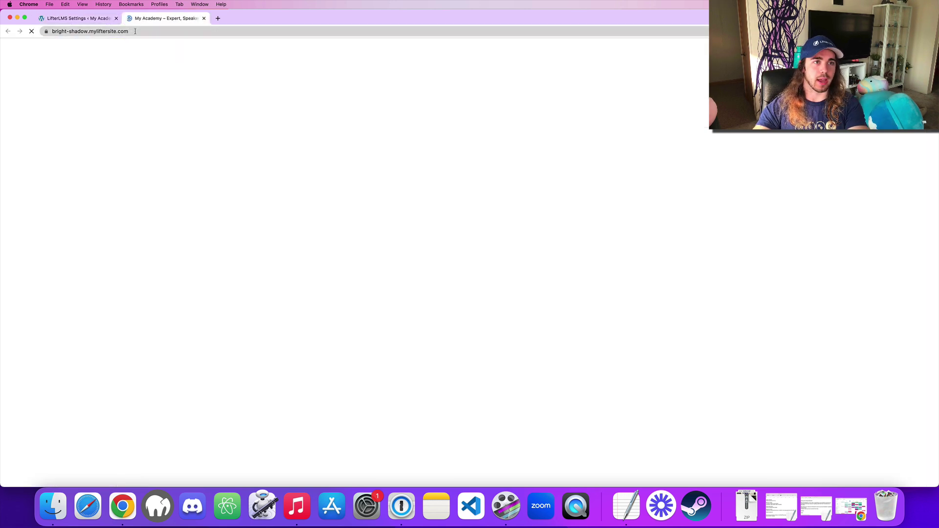
left_click(91, 29)
key("super+c")
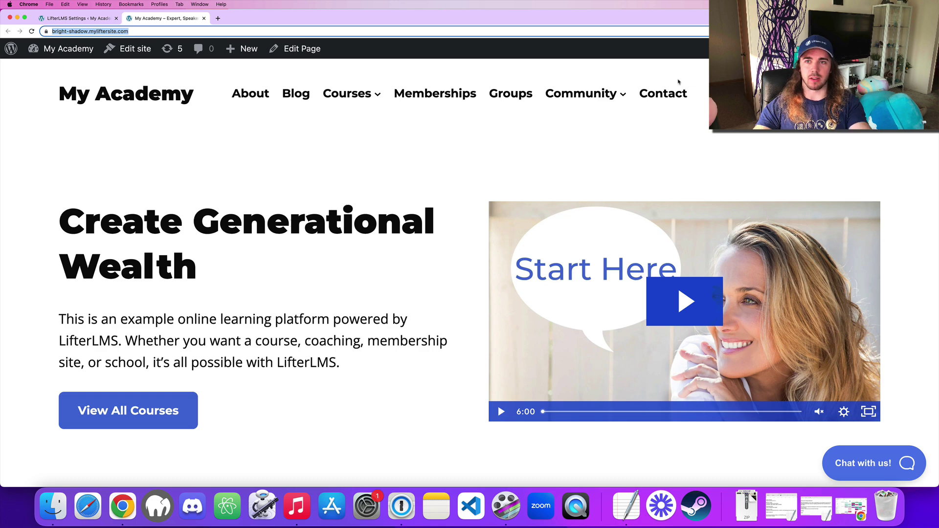
left_click(929, 31)
left_click(842, 65)
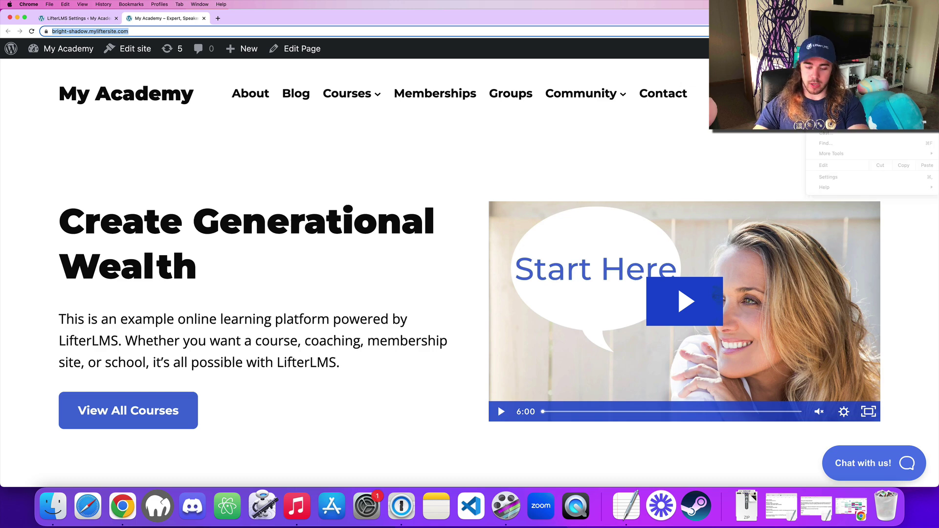
key("super+v")
key("Return")
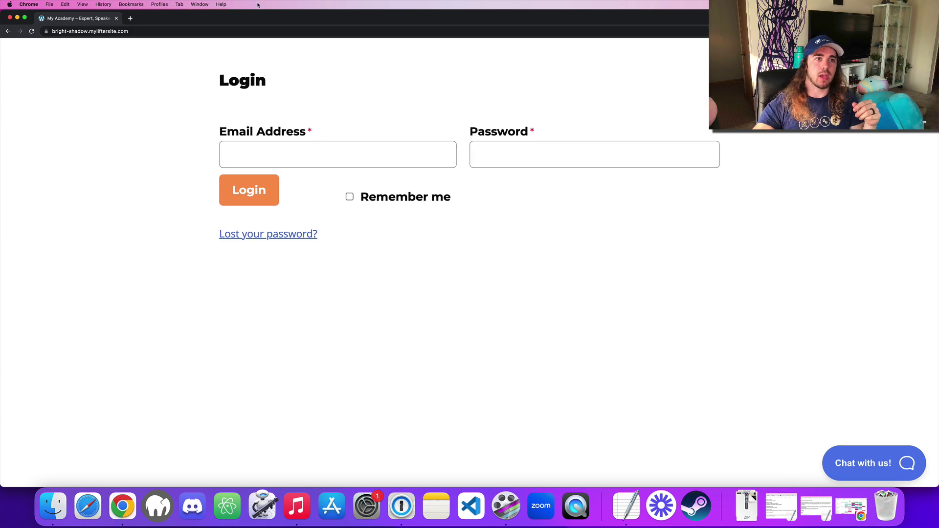
key("ctrl+Left")
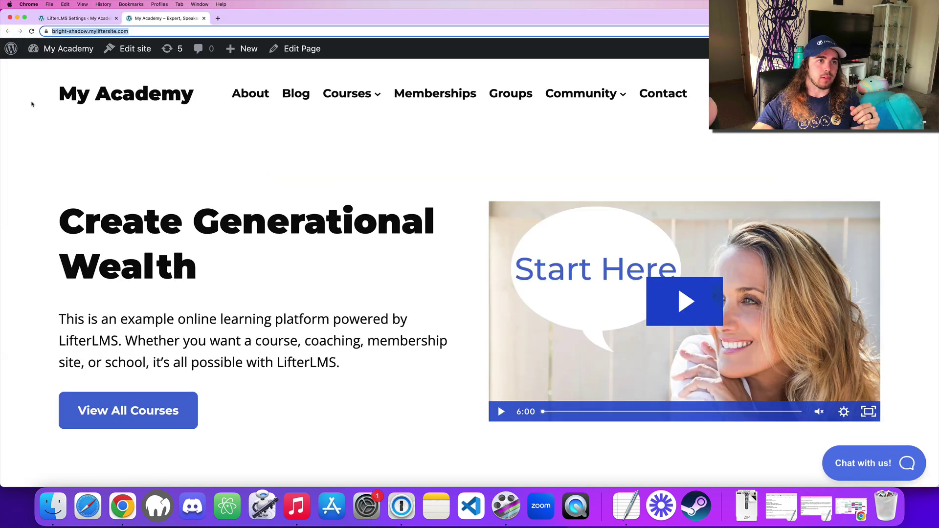
left_click(64, 18)
- Copy the Saving Strategy course's View link from Courses and load it in the incognito window
right_click(48, 265)
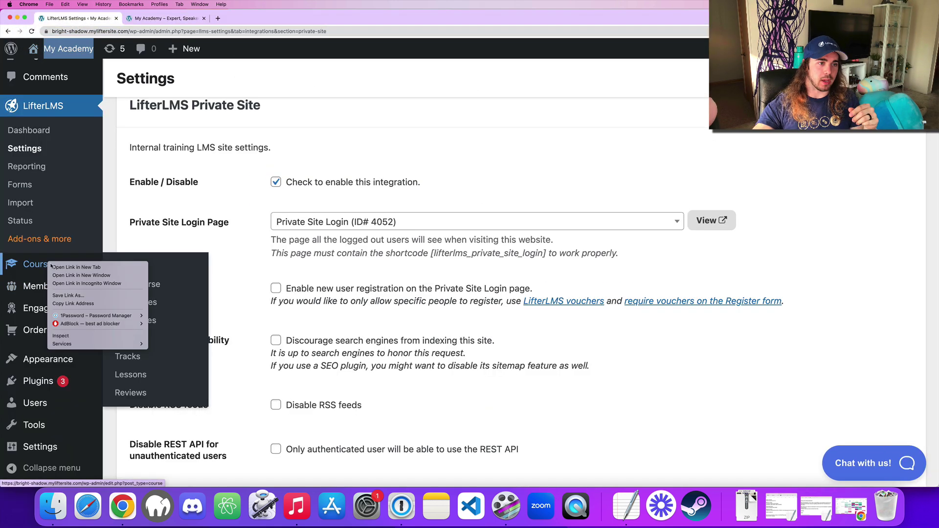
left_click(160, 77)
left_click(252, 18)
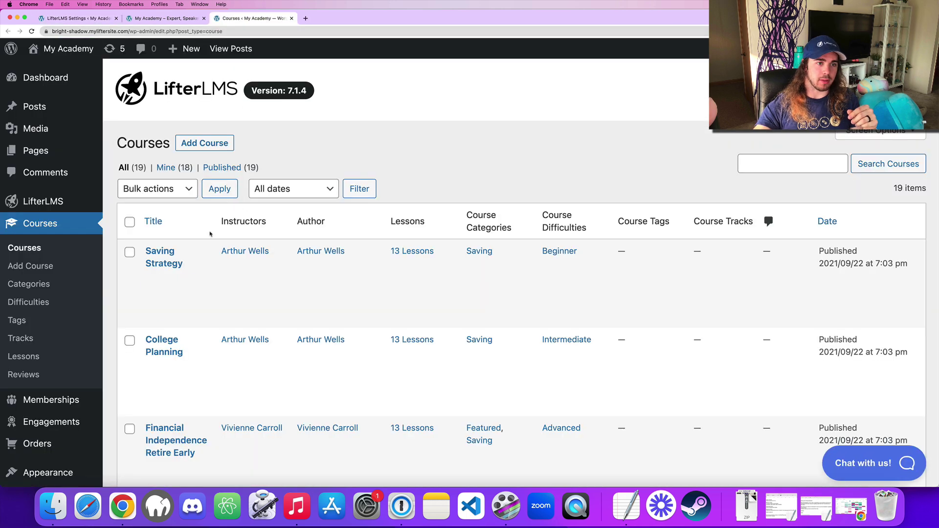
right_click(183, 304)
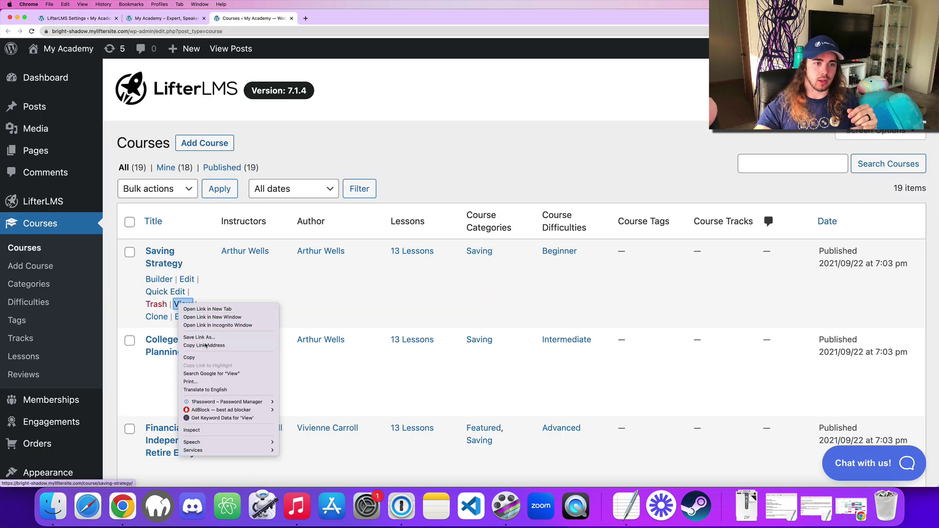
left_click(210, 338)
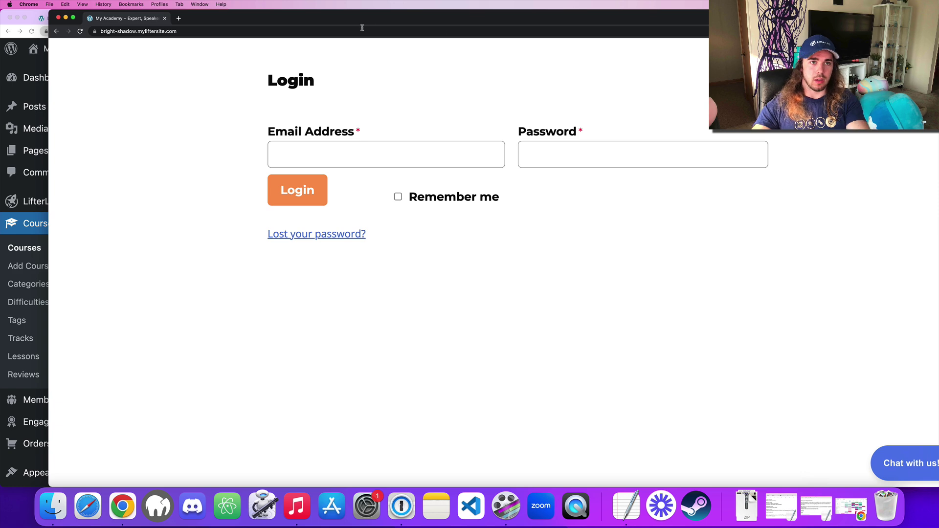
left_click(362, 28)
type("https://bright-shadow.myliftersite.com/course/saving-strategy/")
key("Return")
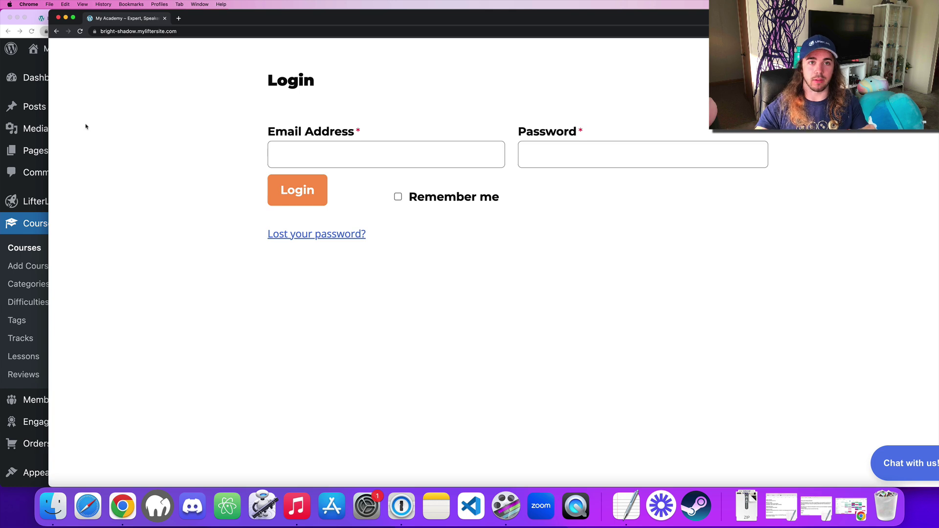
- Close the leftover site tabs and highlight the Private Site login page setting
left_click(3, 39)
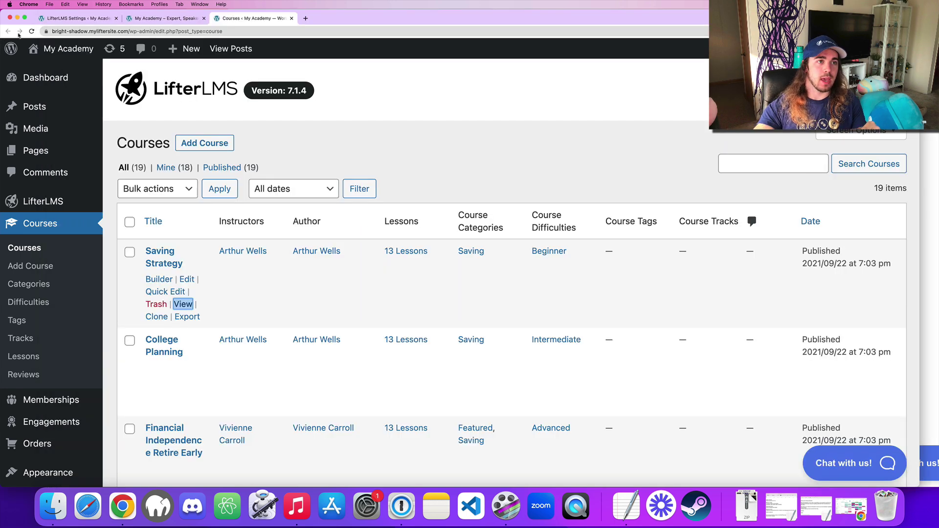
left_click(146, 20)
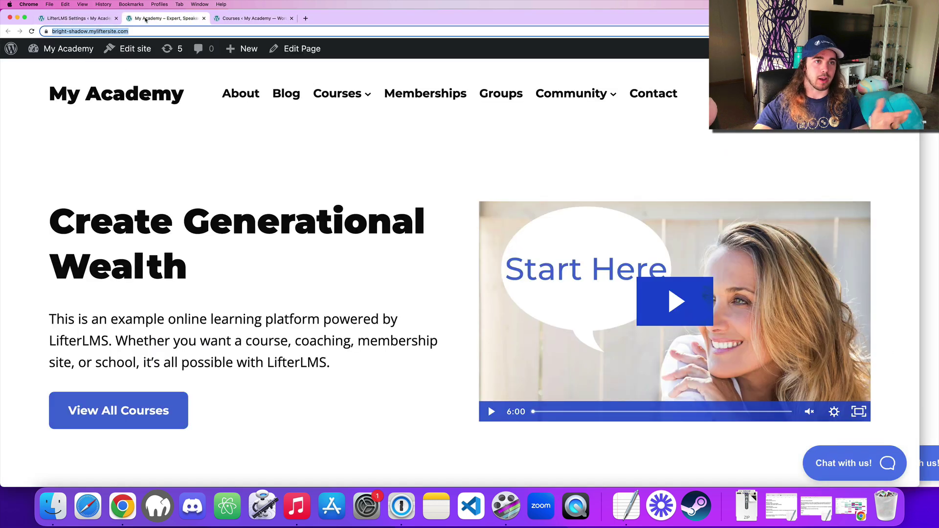
left_click(205, 19)
left_click(204, 19)
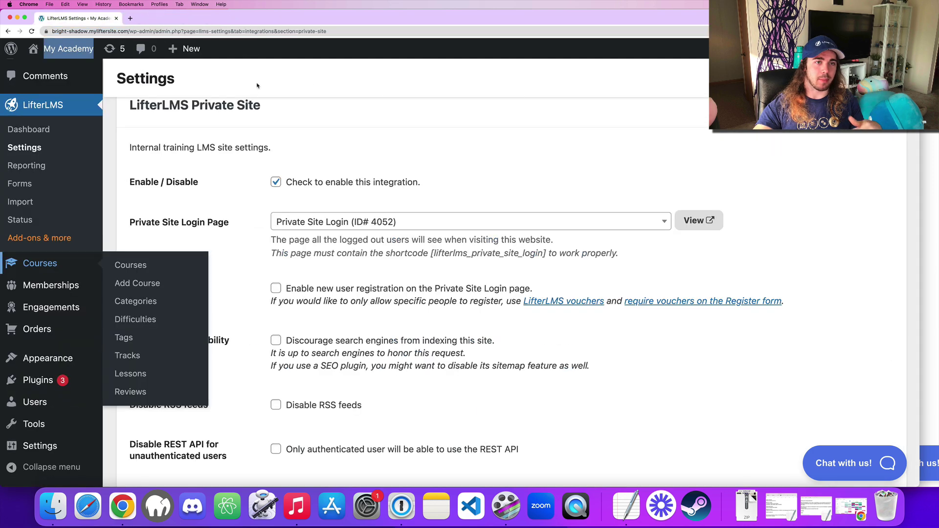
scroll(161, 166, "up", 3)
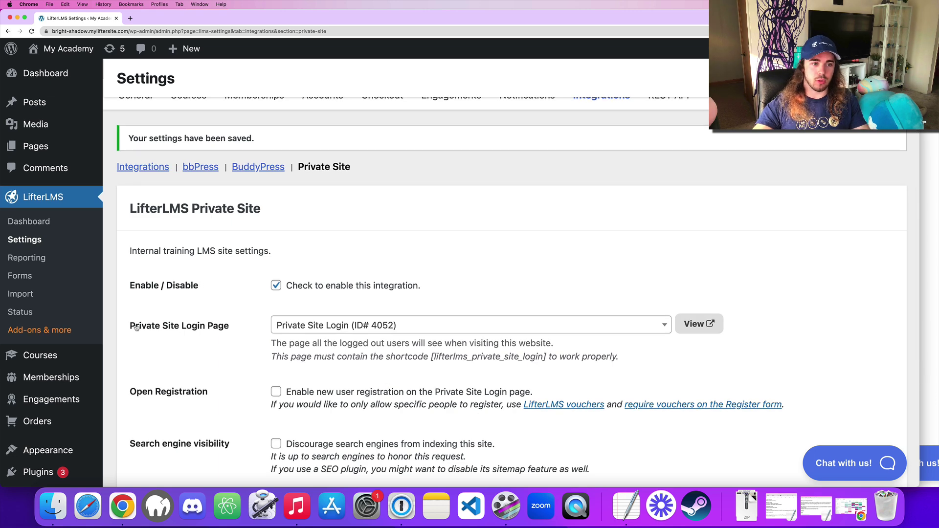
left_click_drag(136, 328, 202, 328)
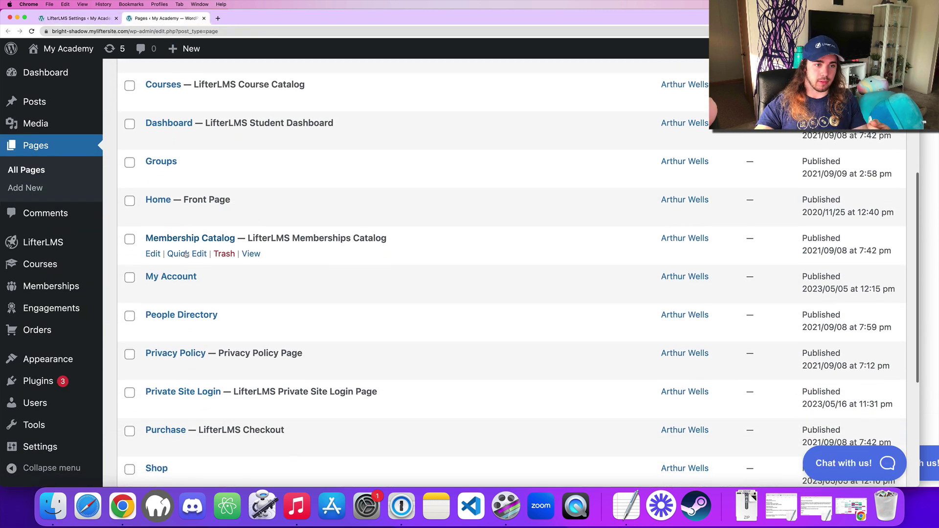
- Edit the Private Site Login page and compare its [lifterlms_private_site_login] shortcode with the settings tab
left_click(154, 390)
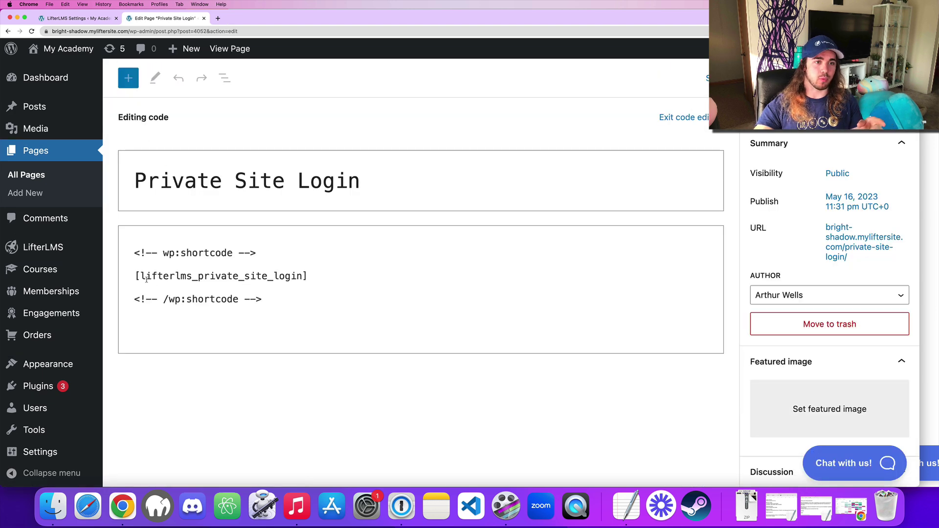
left_click(78, 18)
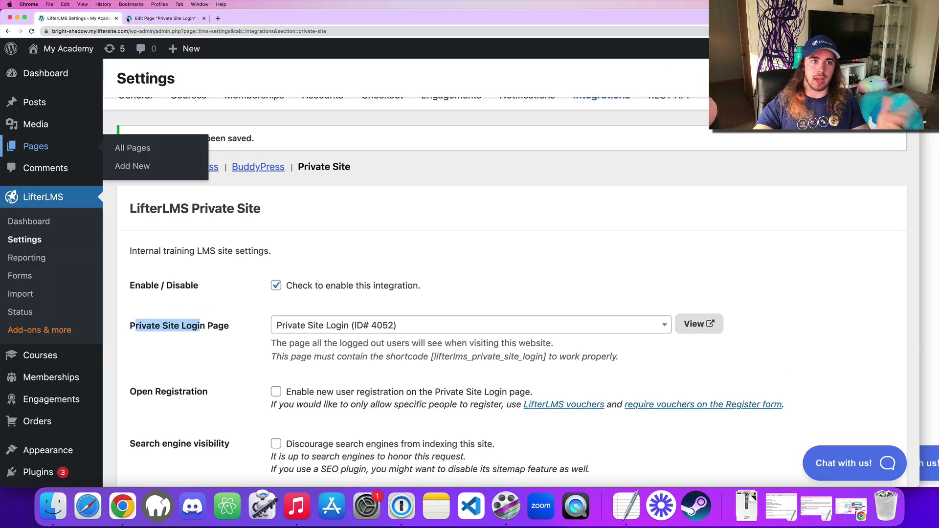
left_click(154, 19)
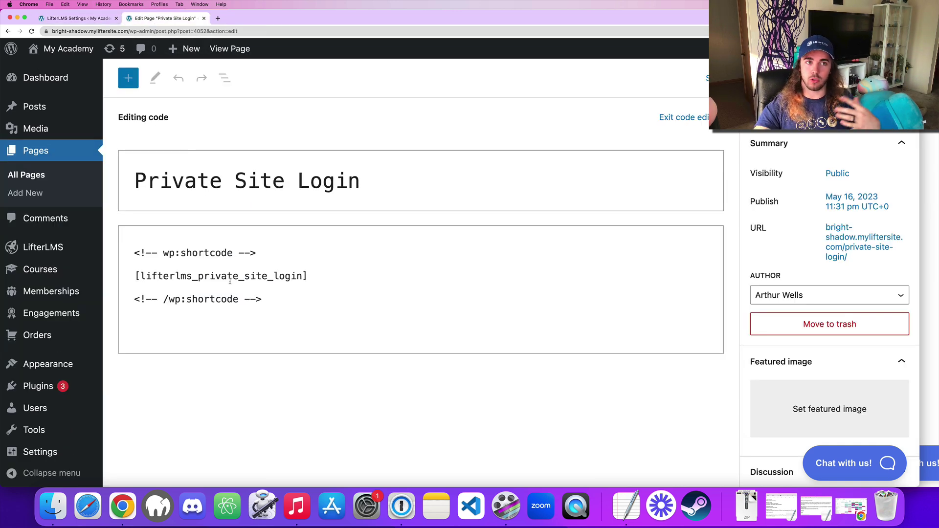
left_click(78, 19)
left_click(256, 338)
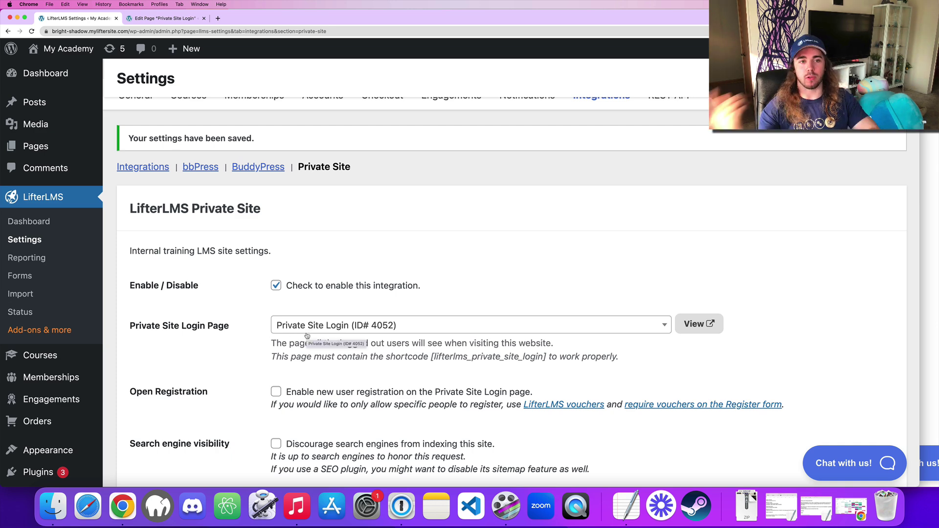
left_click(132, 21)
left_click(297, 181)
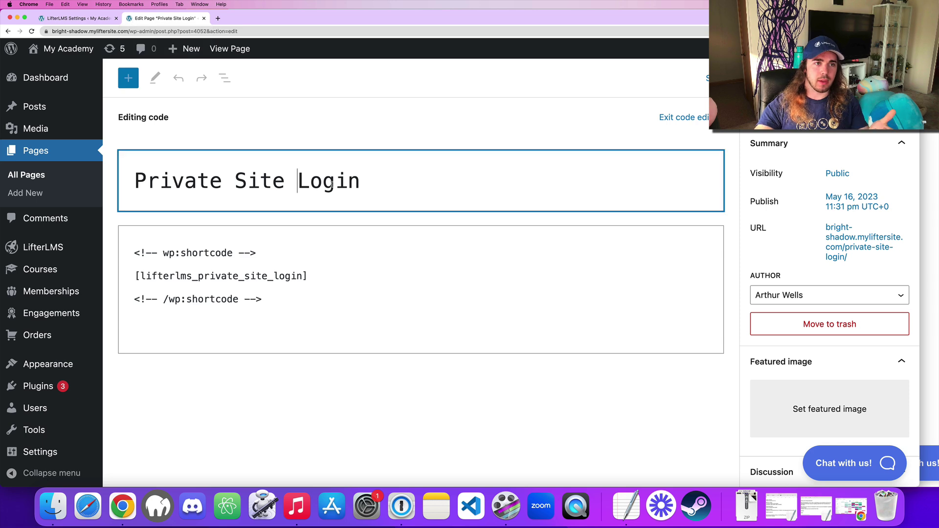
- Insert the man-on-a-cliff Media Library photo as an image block below the title and save
left_click(684, 118)
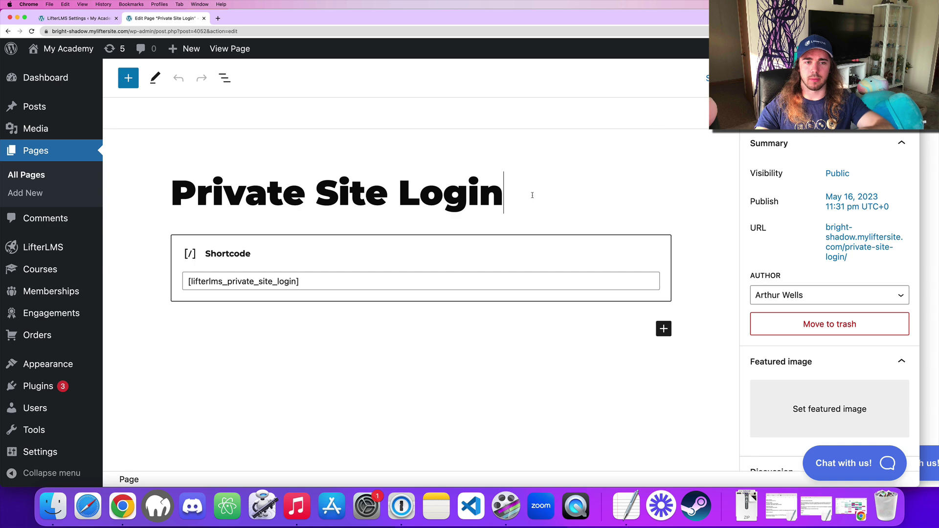
key("Return")
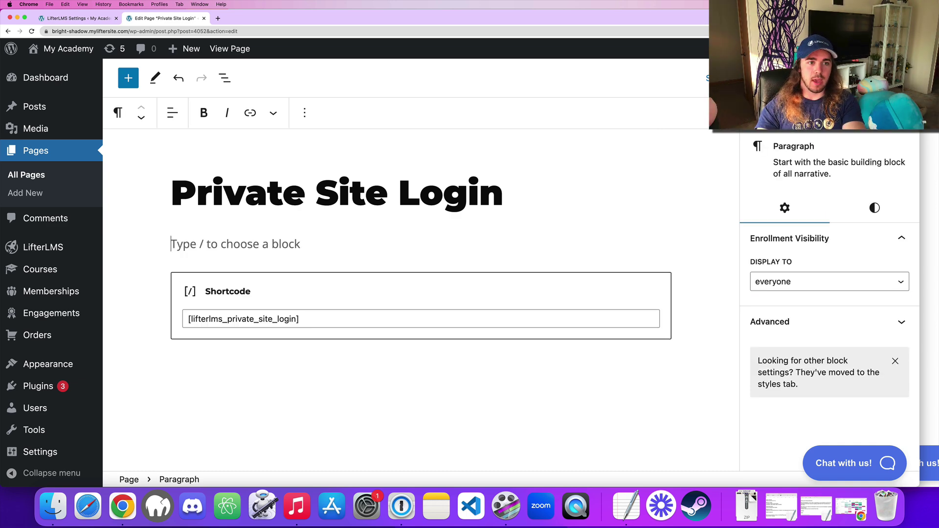
type("/image")
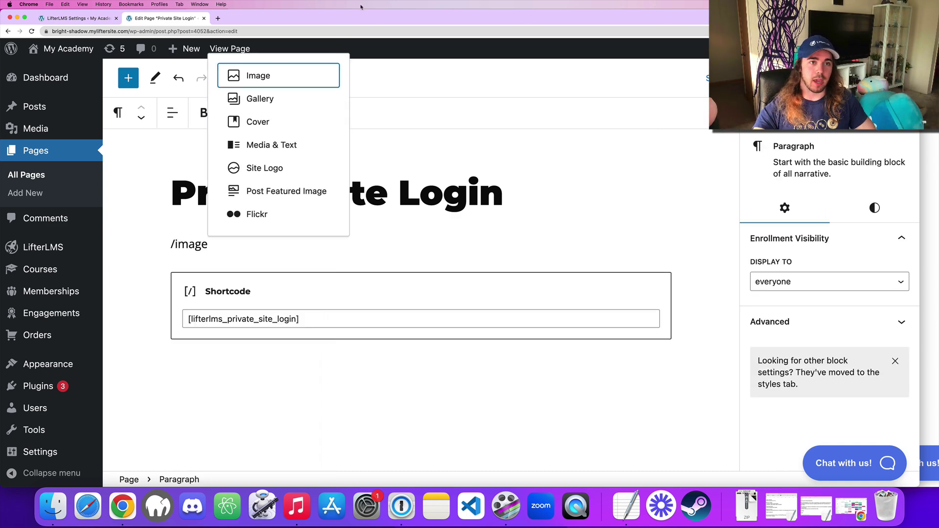
left_click(290, 74)
left_click(272, 334)
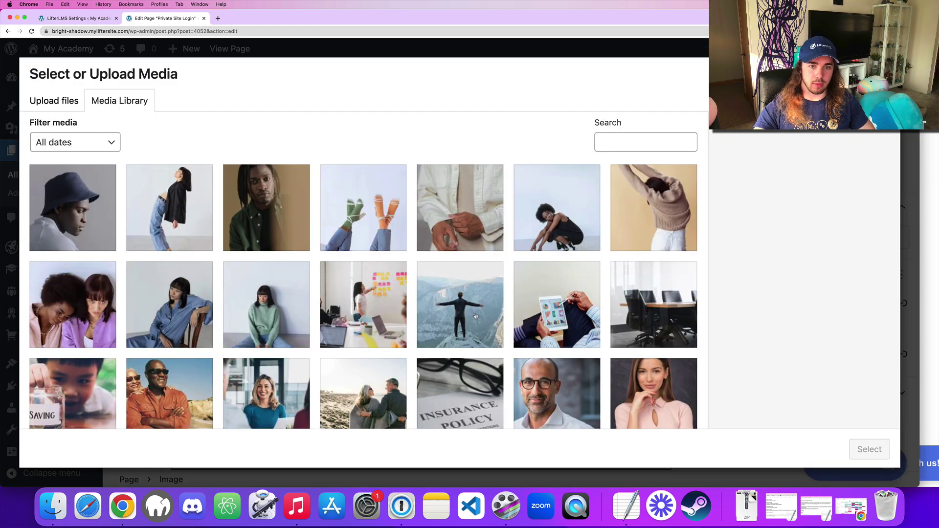
left_click(476, 316)
left_click(869, 449)
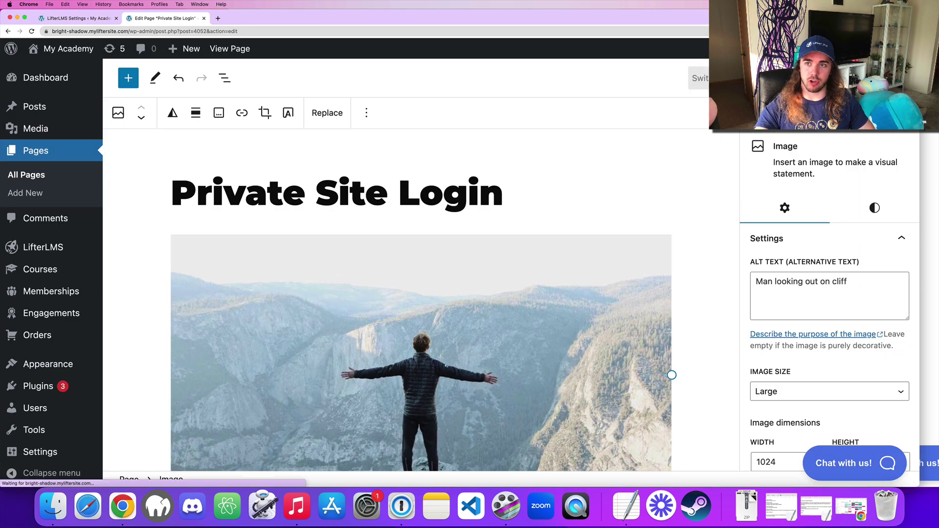
key("super+grave")
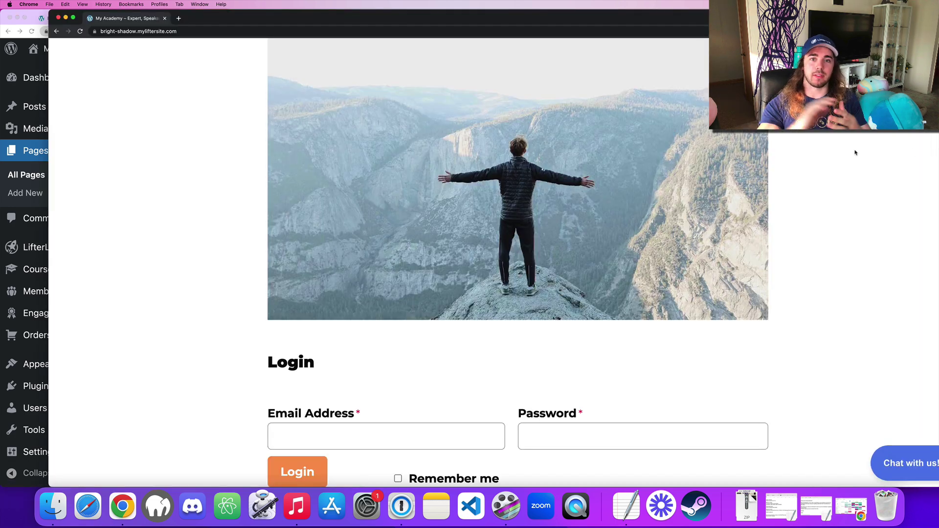
left_click(17, 147)
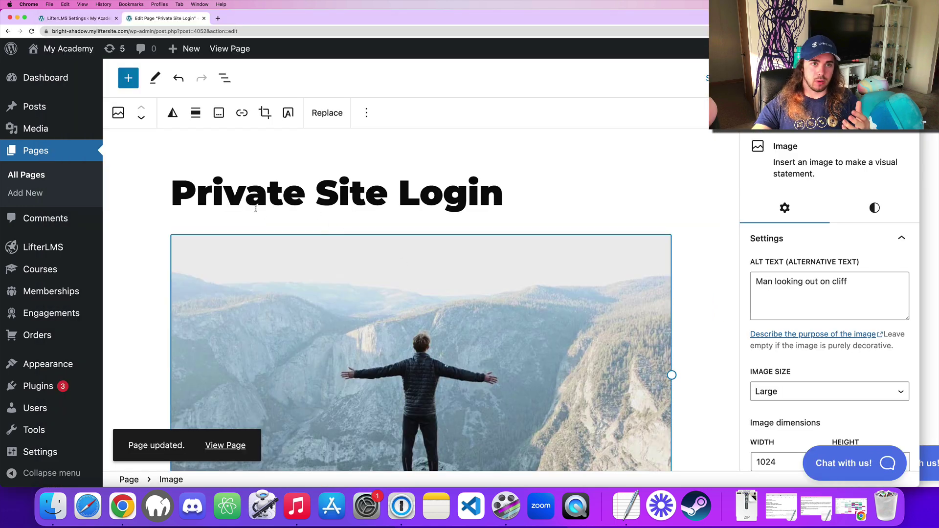
- Delete the cliff Image block via List View and add a Heading block below the title
left_click(224, 78)
left_click(313, 146)
left_click(369, 468)
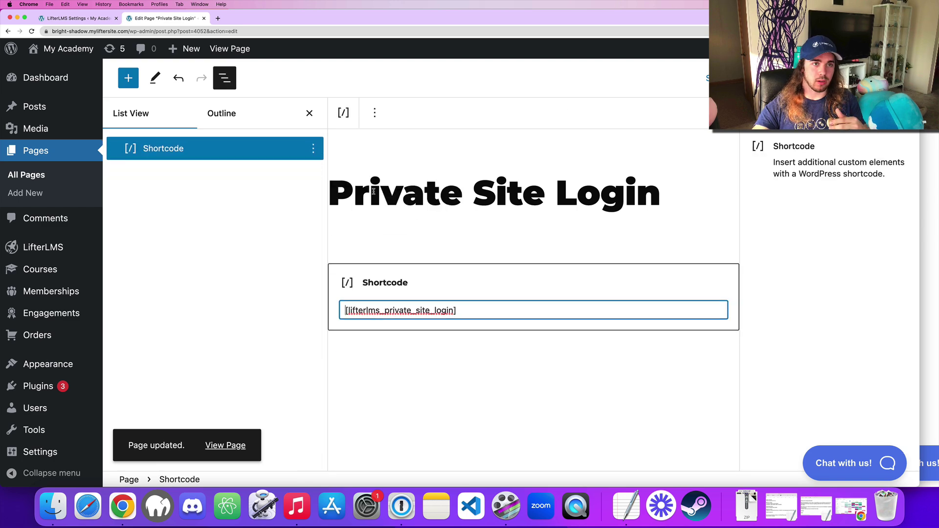
left_click(655, 198)
key("Return")
type("/")
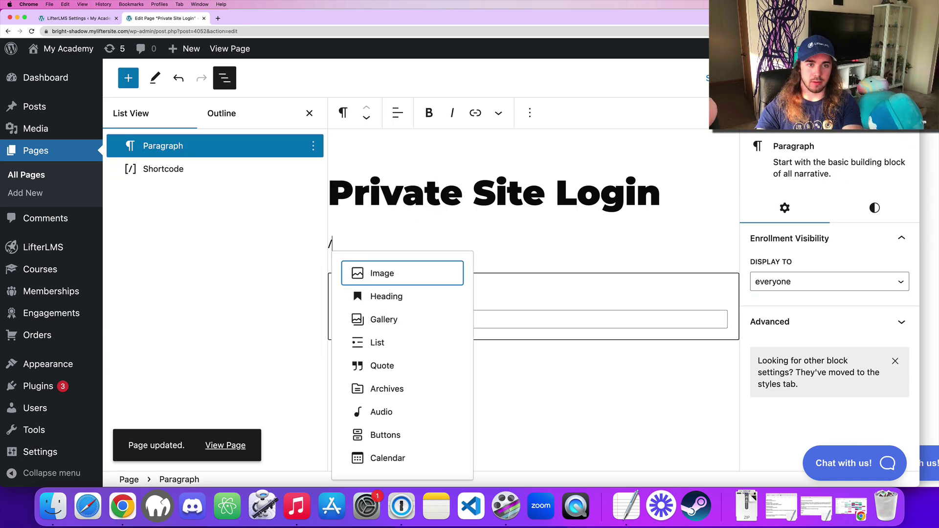
key("BackSpace")
type("/head")
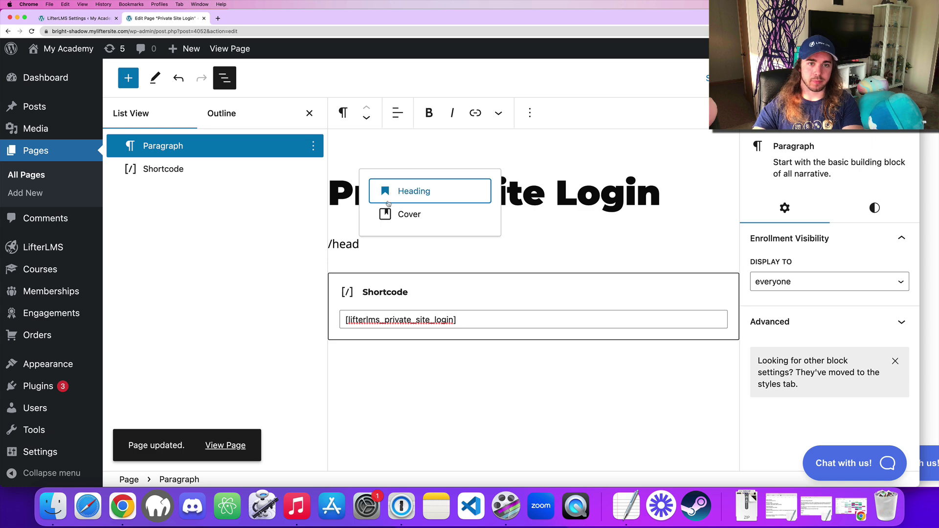
key("Return")
- Type the heading 'This is the internal training for company x' and reload the logged-out login page
type("This is the int")
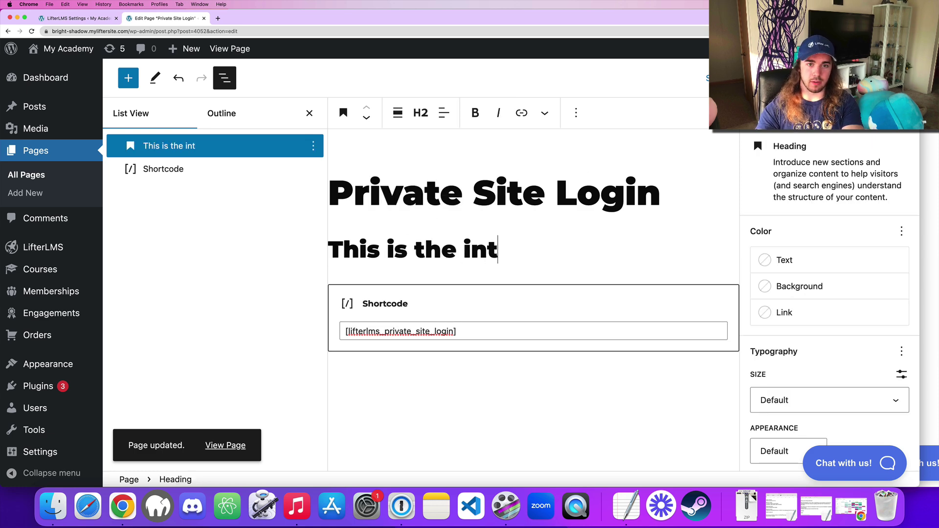
type("ernal training for compna")
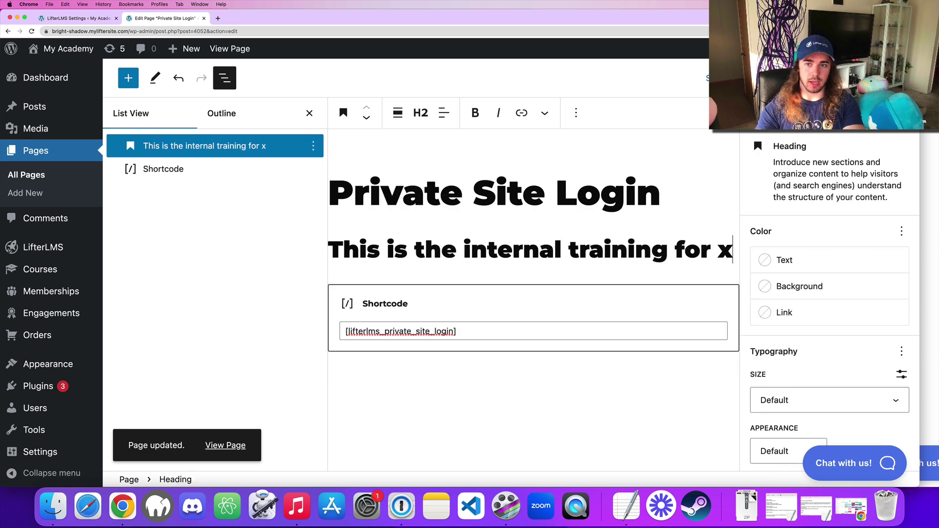
key("BackSpace")
type("pna")
key("BackSpace")
key("BackSpace")
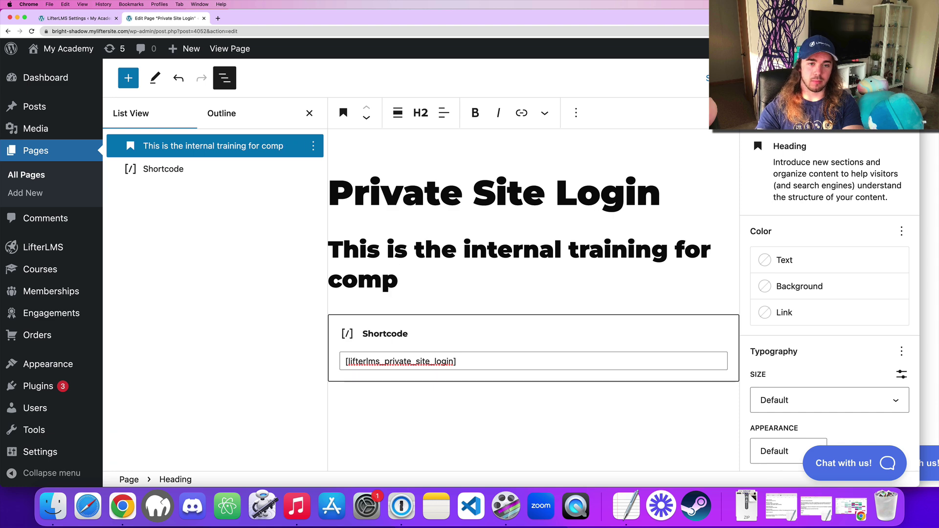
type("any x")
key("super+grave")
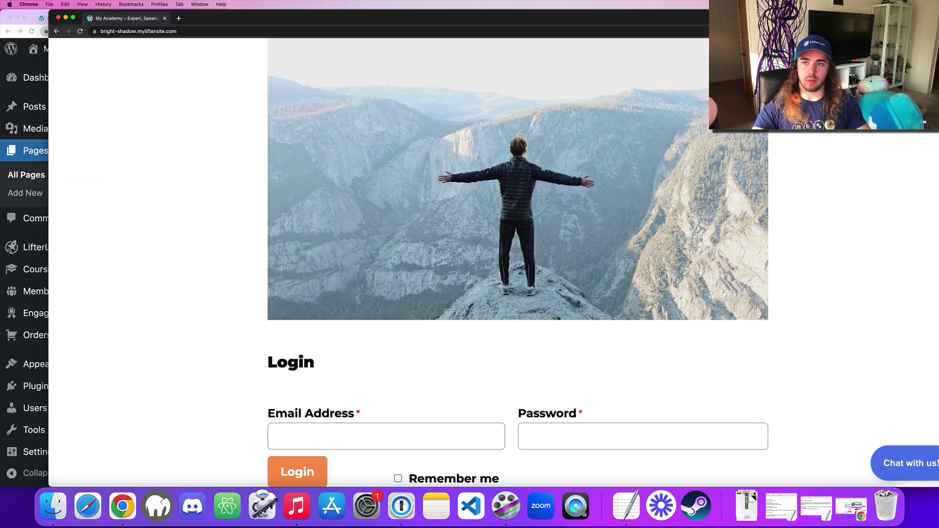
key("super+r")
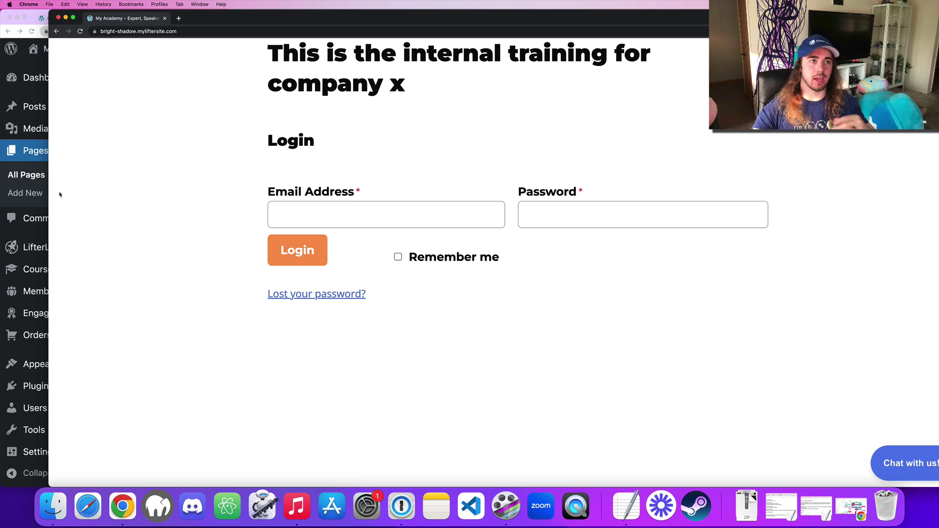
left_click(34, 182)
- Highlight the Open Registration setting, then switch to the logged-out Private Site Login page window
left_click(372, 192)
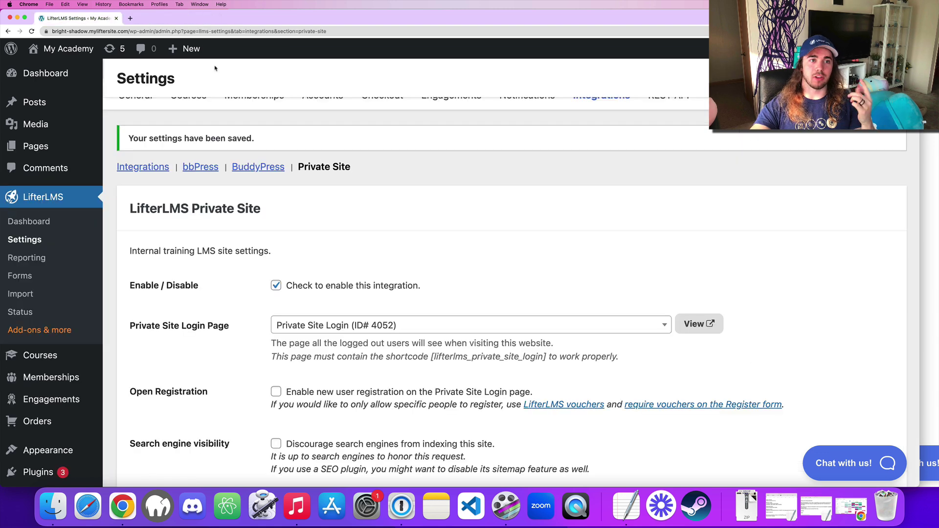
scroll(310, 218, "down", 3)
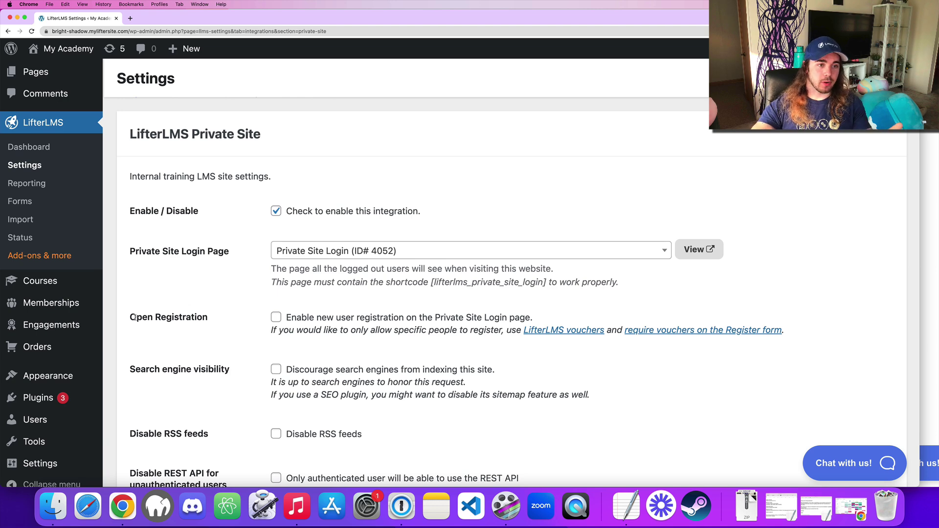
left_click_drag(135, 318, 182, 319)
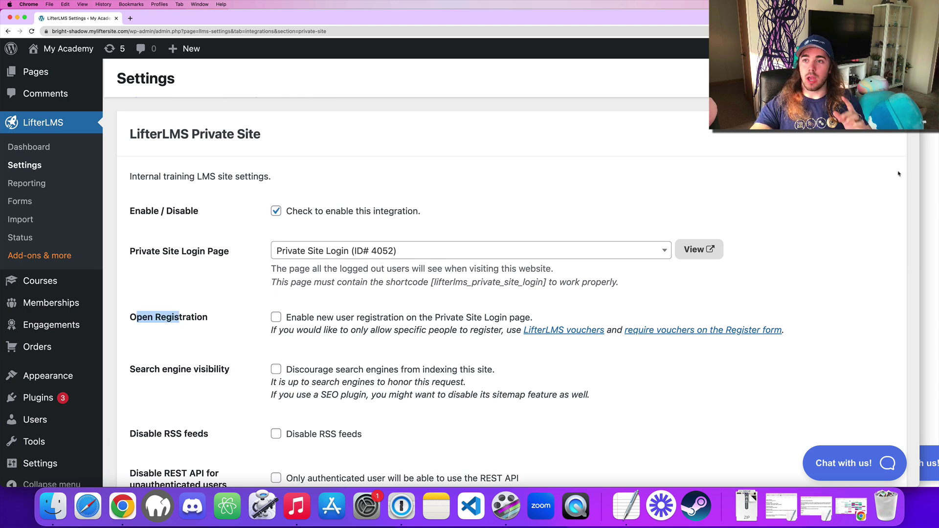
key("super+grave")
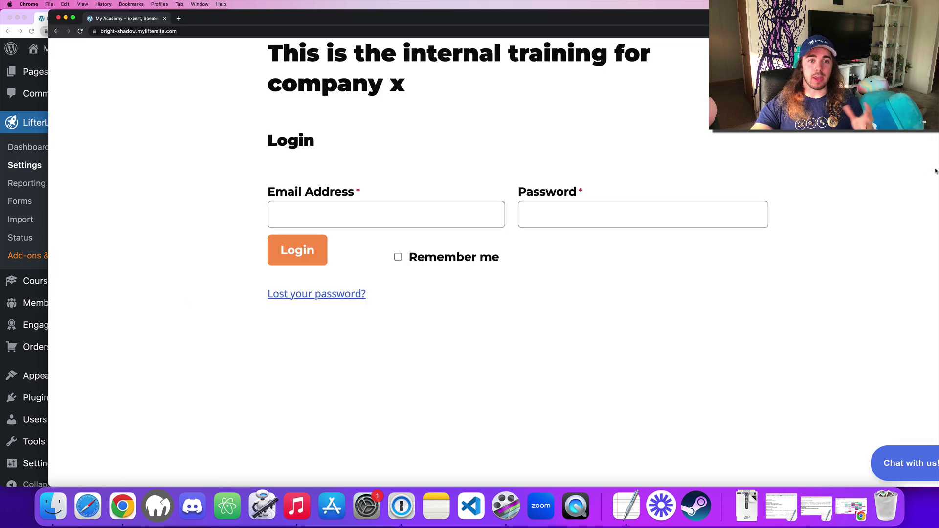
- Copy the Saving Strategy course's A La Carte purchase link from a new Courses tab
left_click(35, 279)
right_click(35, 280)
left_click(64, 284)
left_click(166, 19)
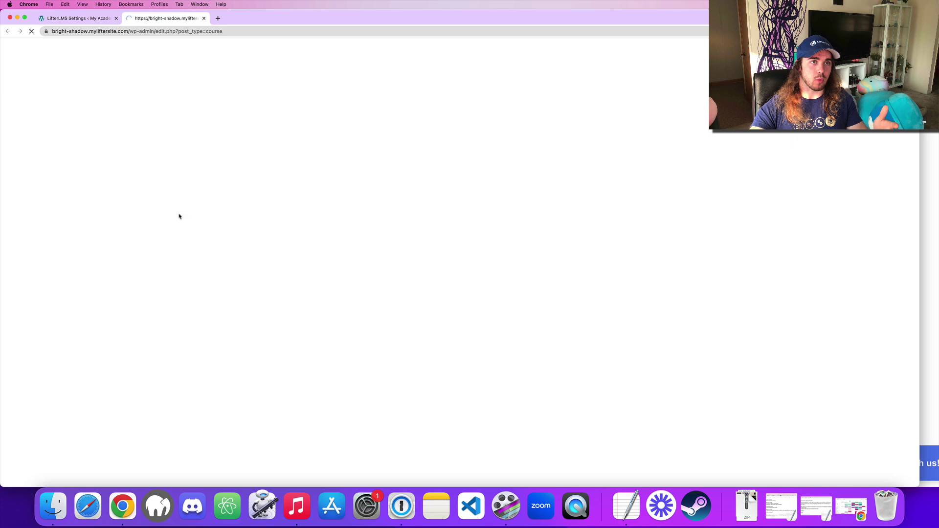
mouse_move(167, 281)
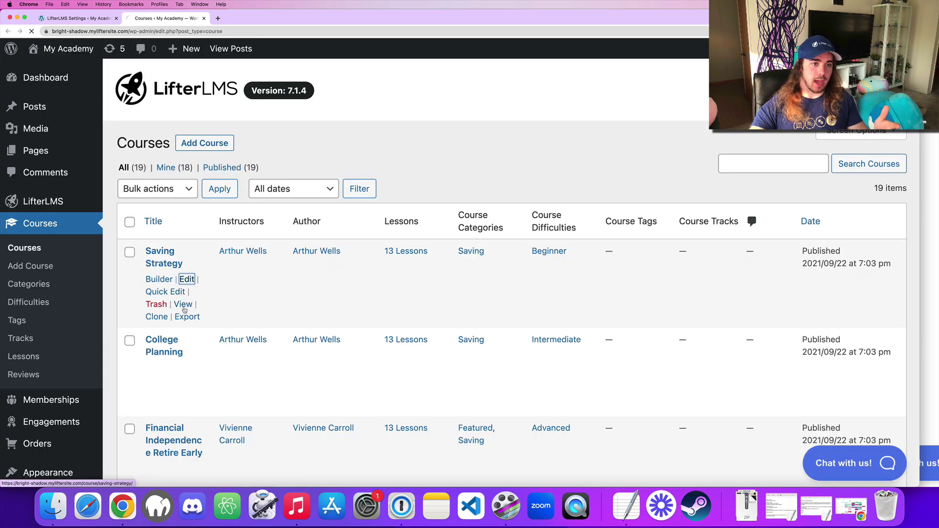
scroll(200, 263, "down", 10)
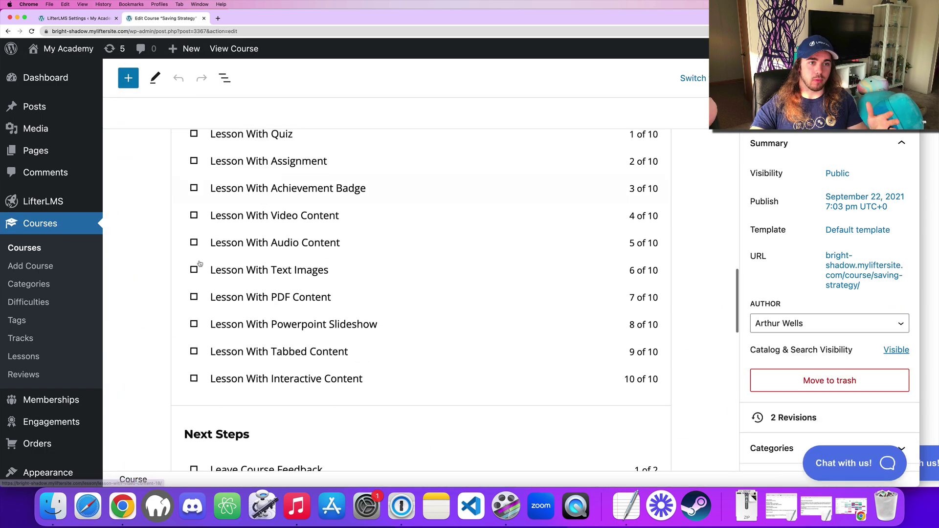
scroll(200, 264, "down", 10)
scroll(318, 204, "up", 5)
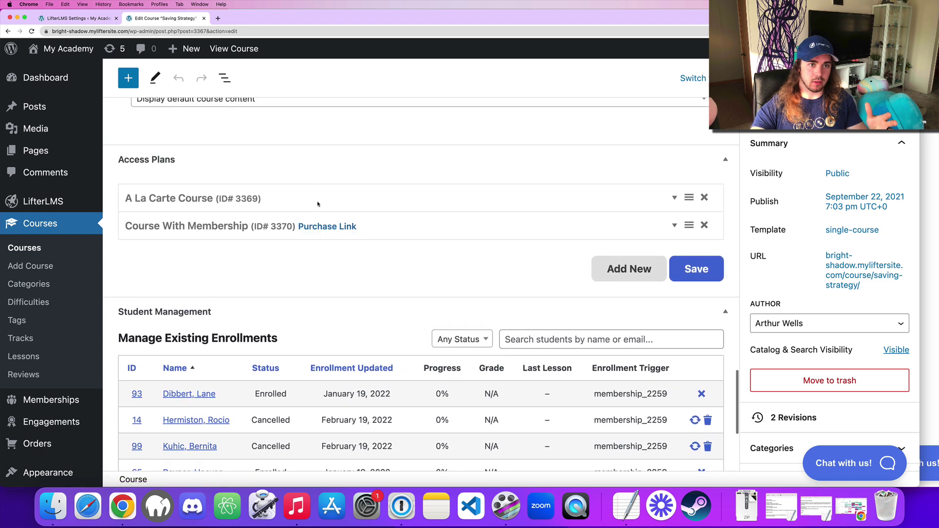
right_click(295, 200)
left_click(342, 241)
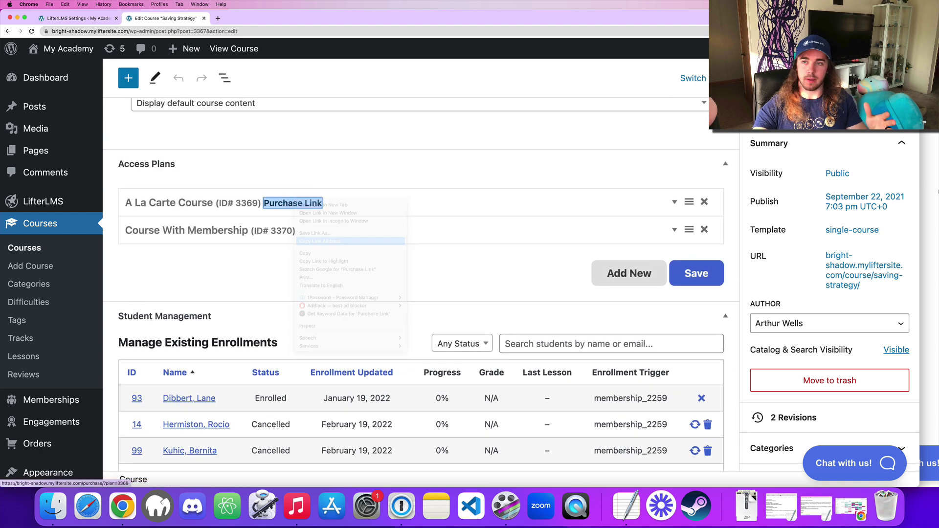
- Load the purchase link in a new incognito tab, then return to the course editor
key("super+grave")
key("super+t")
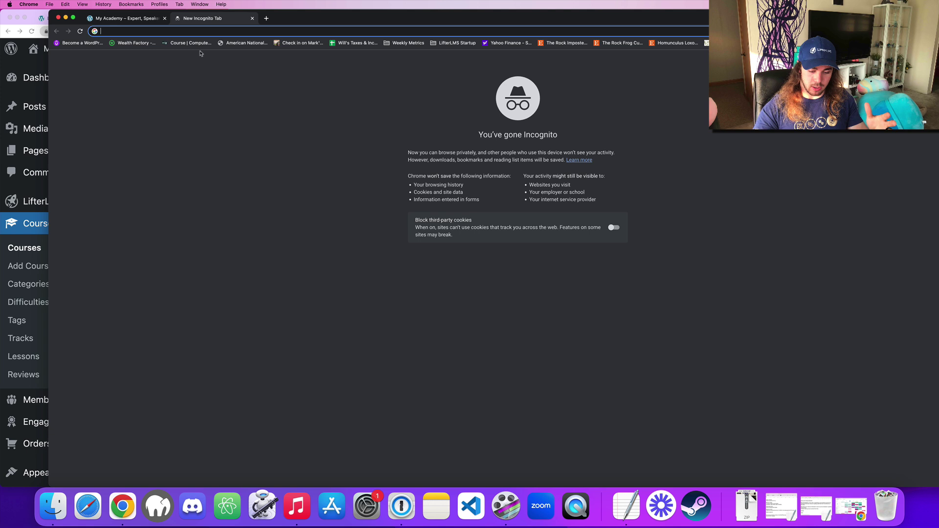
key("super+v")
key("Return")
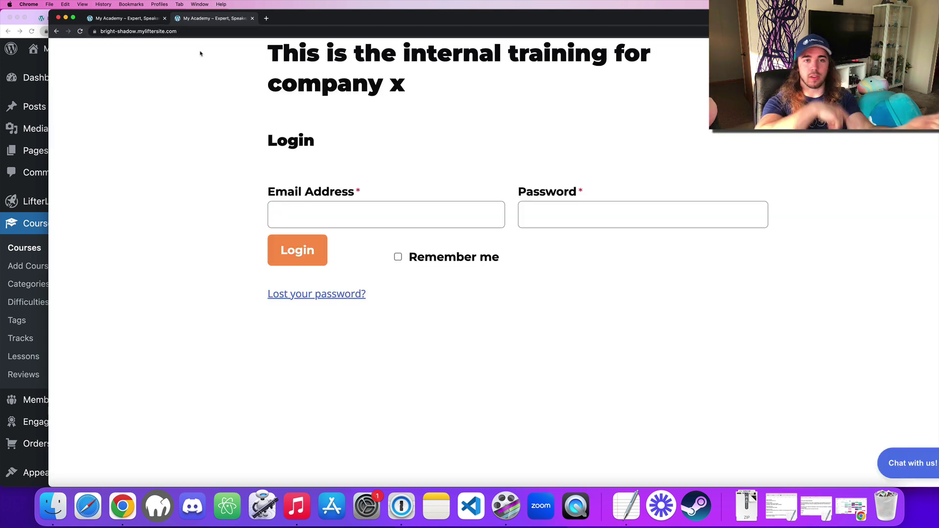
left_click(253, 18)
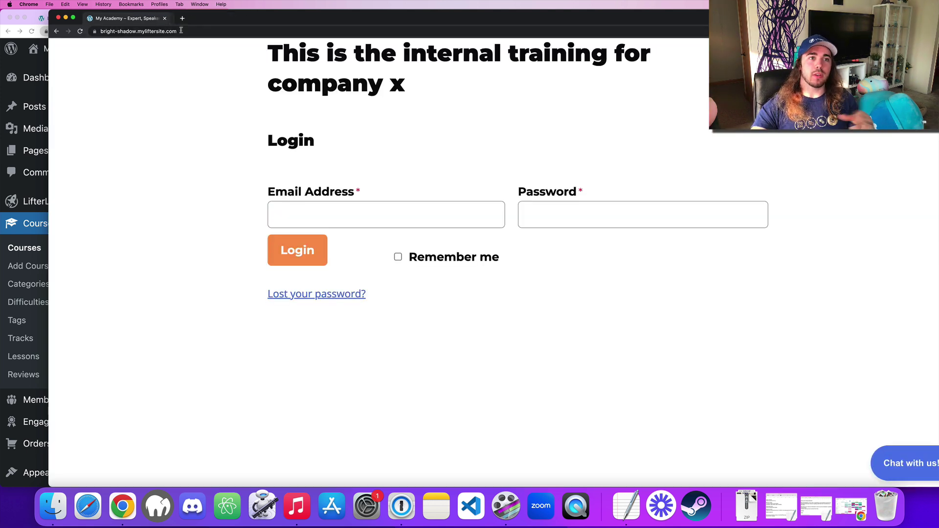
left_click(4, 61)
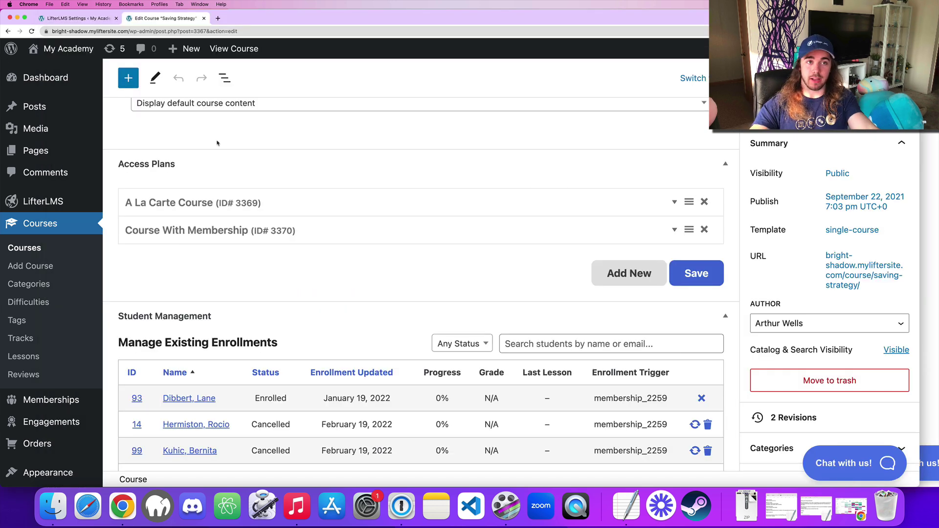
- Enable Open Registration, save, and reload the logged-out login page to see the Register form
key("super+w")
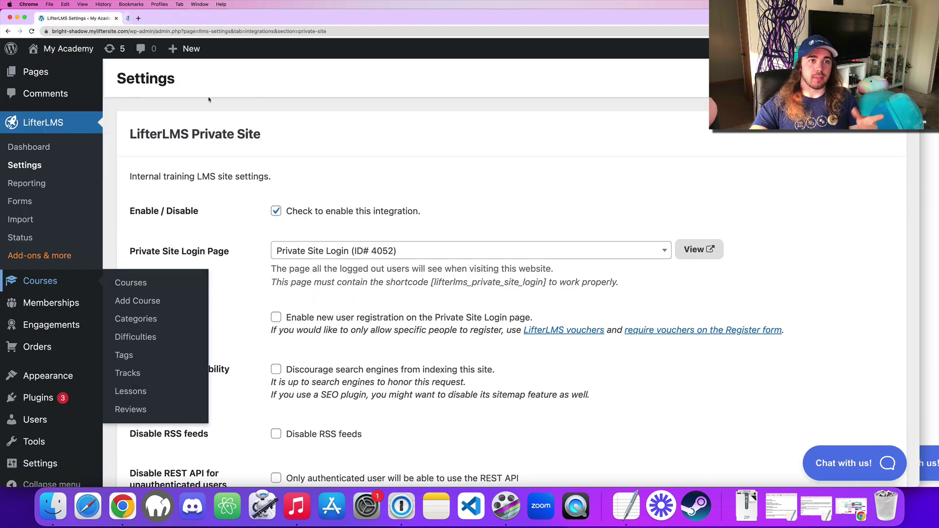
left_click_drag(130, 317, 202, 318)
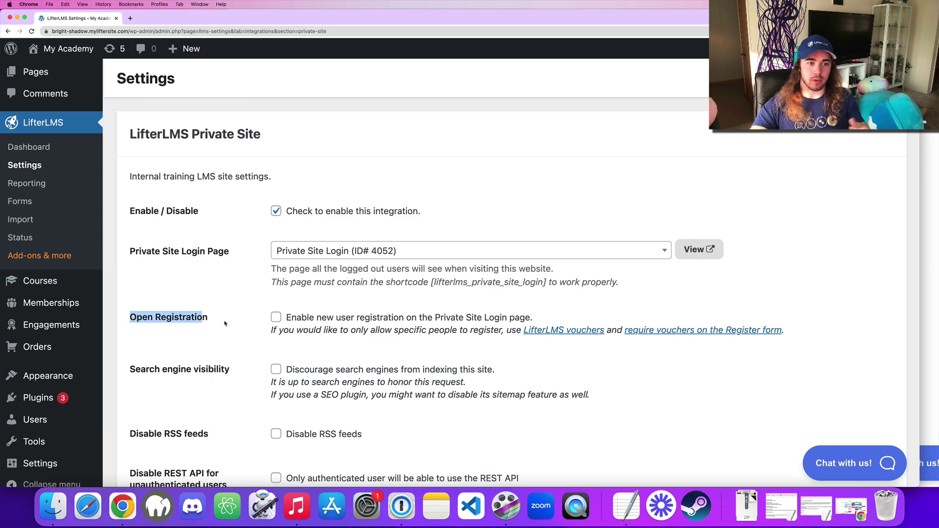
left_click(276, 317)
key("Return")
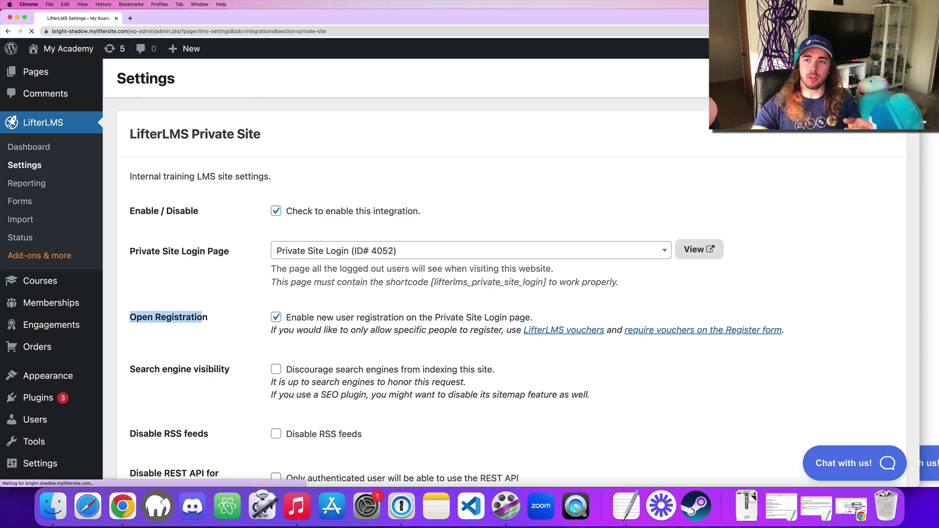
key("super+grave")
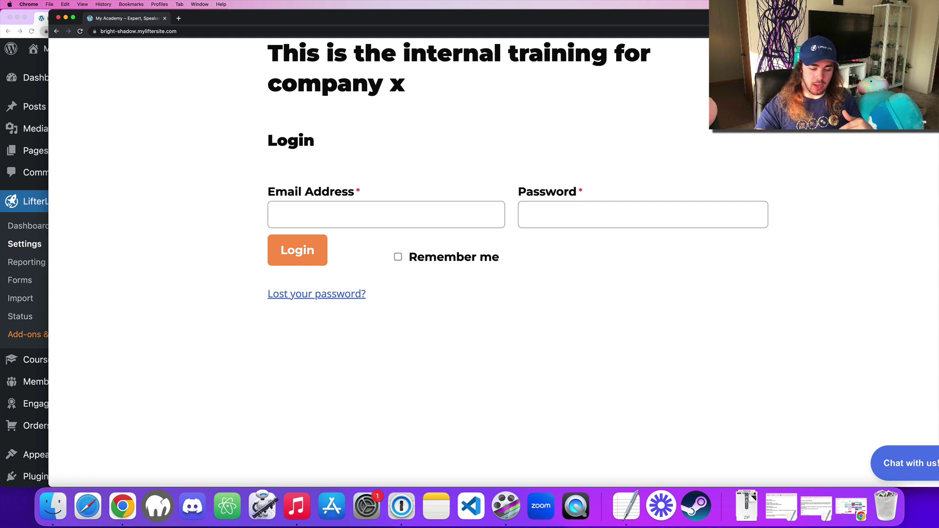
key("super+r")
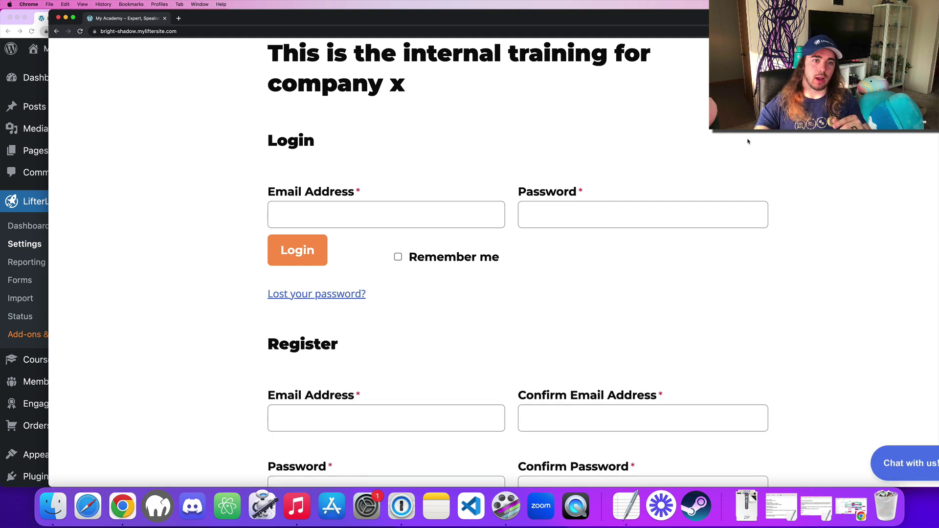
scroll(327, 214, "down", 5)
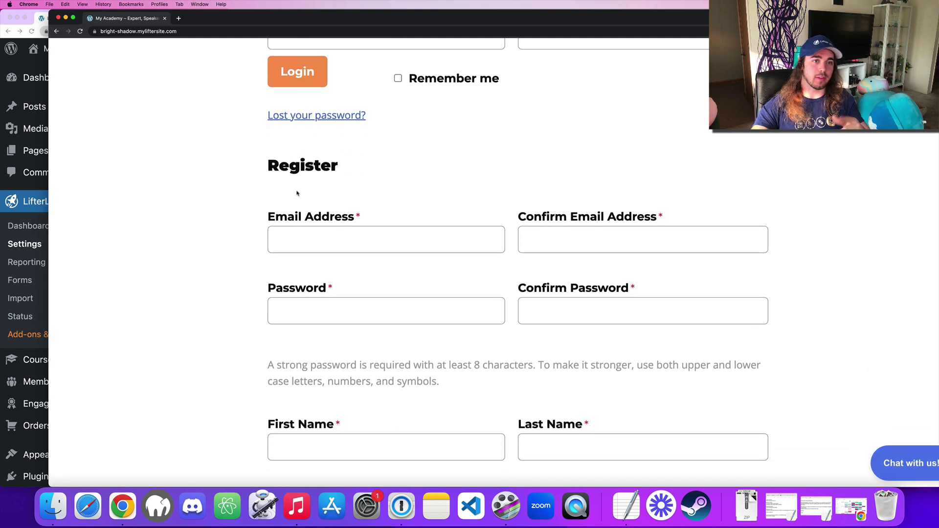
scroll(295, 190, "down", 9)
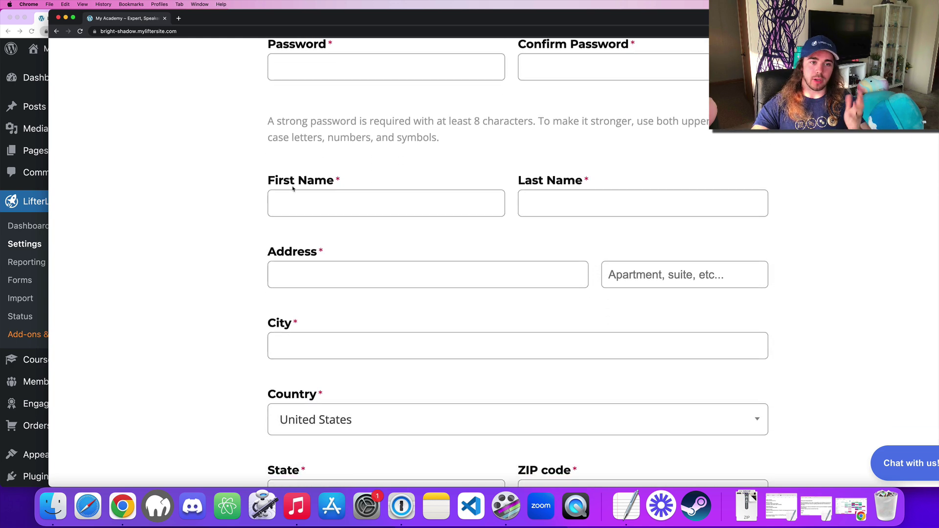
scroll(294, 190, "down", 6)
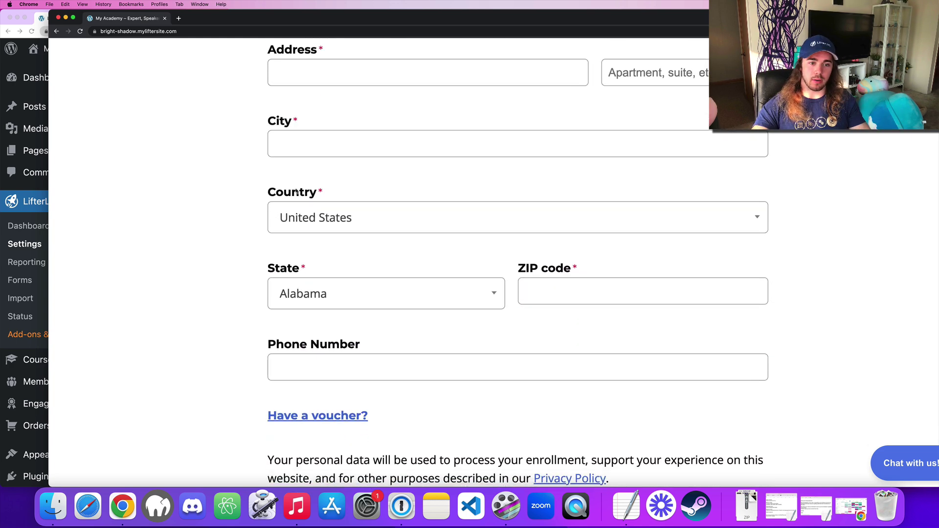
- Open the LifterLMS Forms list in a new tab and locate the Register form
left_click(32, 208)
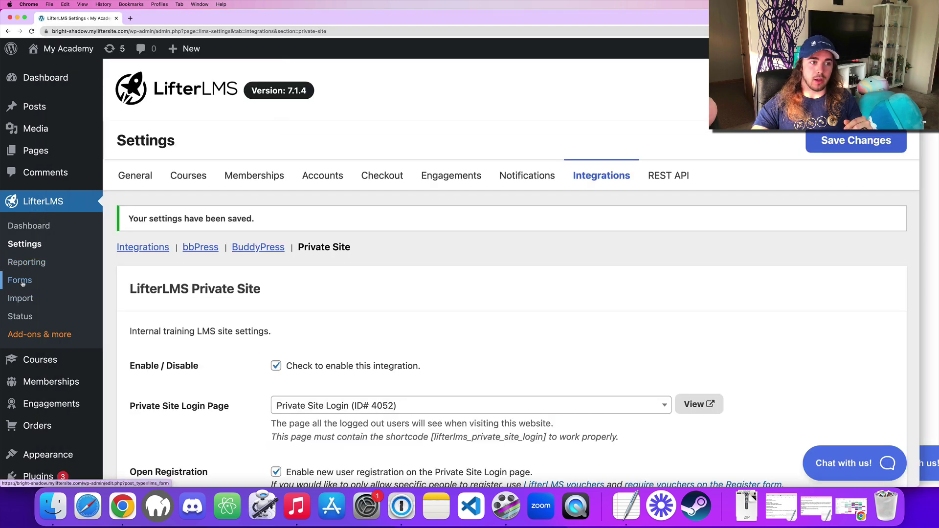
right_click(22, 280)
left_click(54, 285)
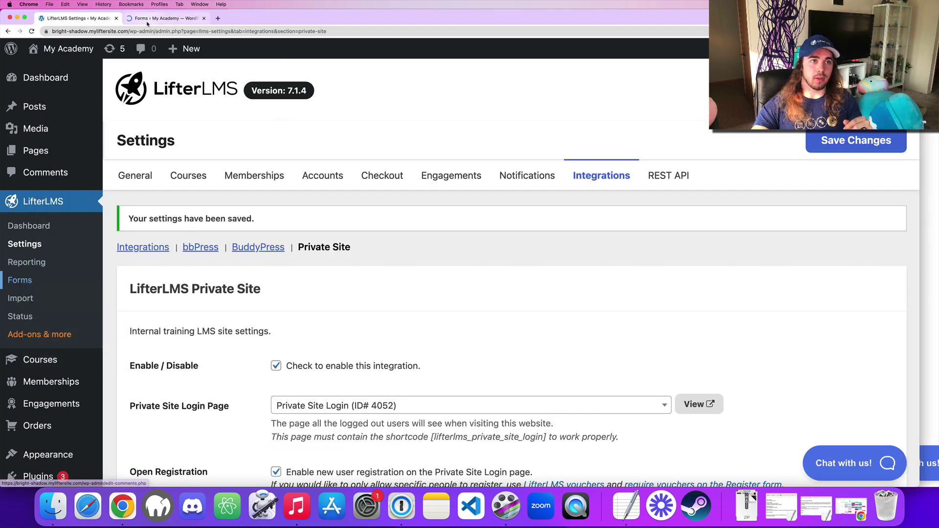
key("ctrl+Tab")
left_click_drag(160, 287, 130, 288)
key("super+grave")
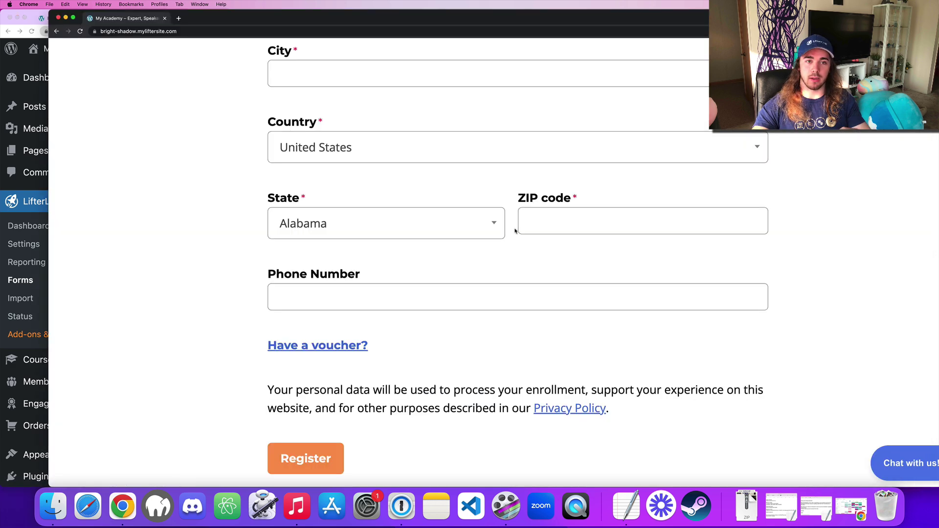
scroll(259, 215, "up", 2)
- Remove the Address (Reusable) block from the Register form via List View and update the form
left_click(27, 213)
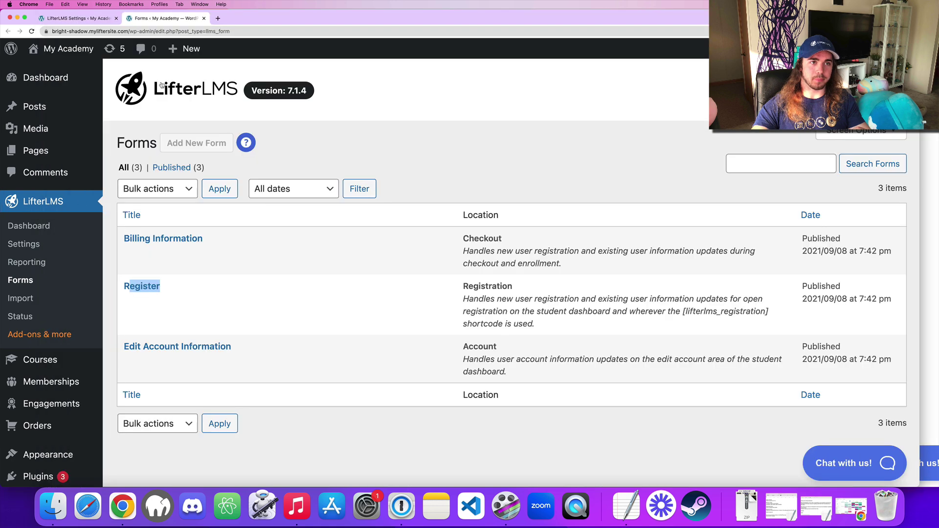
left_click(131, 302)
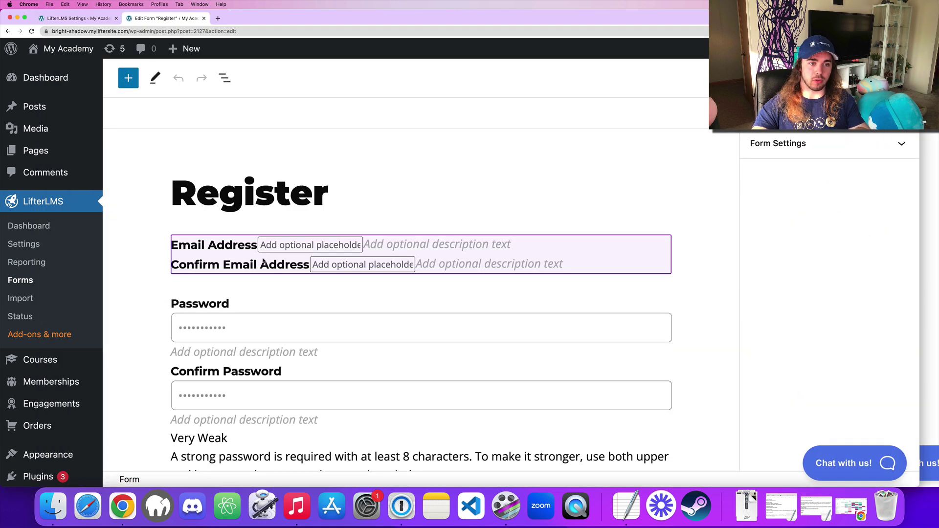
scroll(269, 266, "down", 5)
left_click(225, 78)
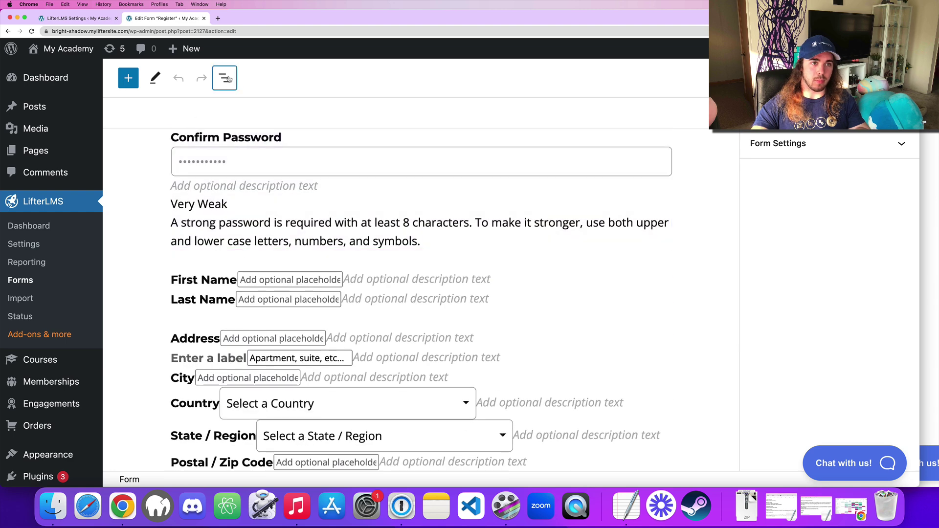
left_click(169, 217)
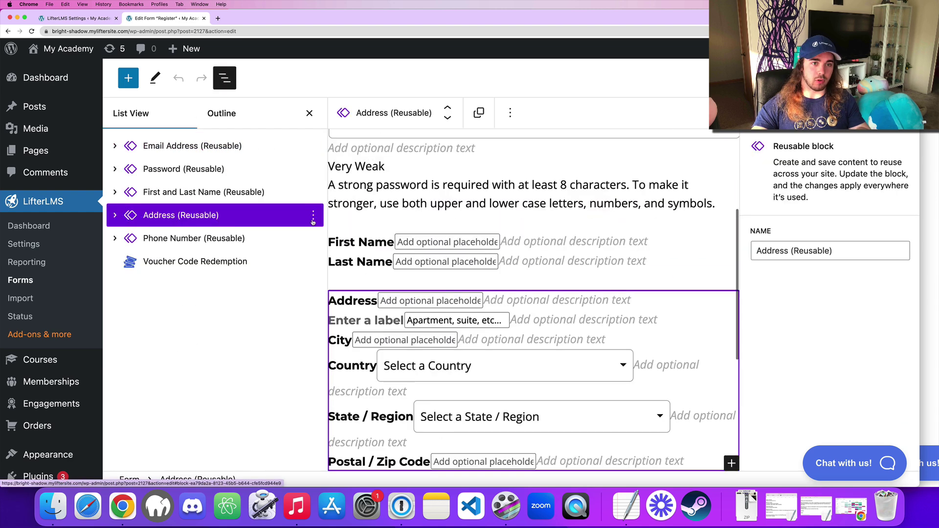
left_click(313, 216)
scroll(357, 421, "down", 2)
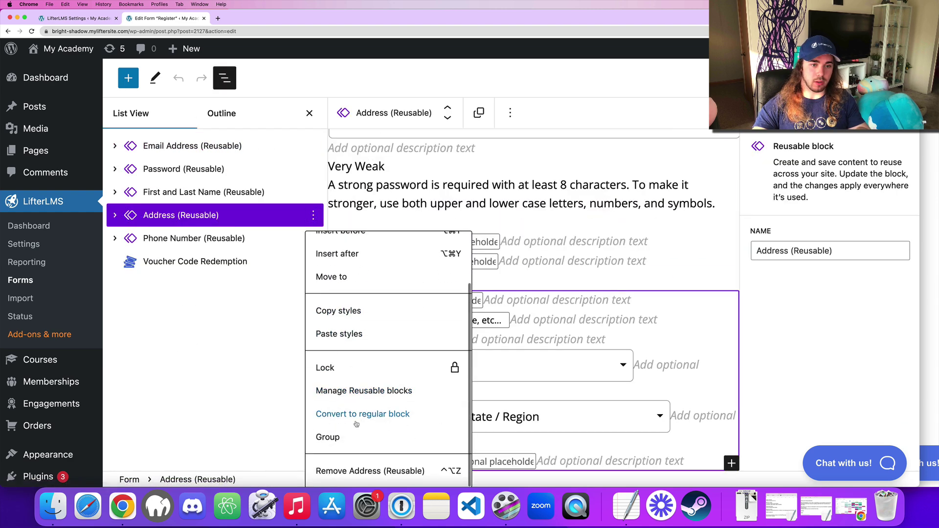
left_click(348, 470)
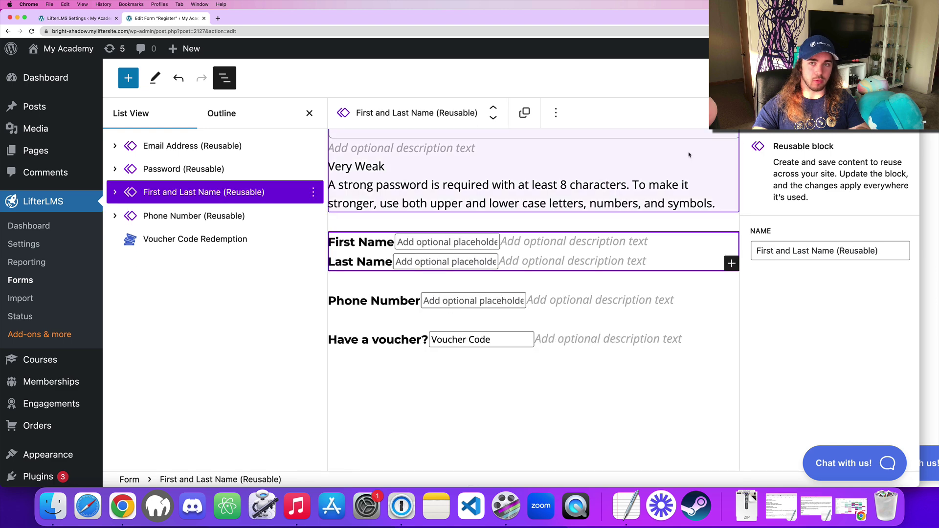
left_click(919, 192)
- Reload the registration page to confirm the address fields are gone, then close the form editor
key("super+r")
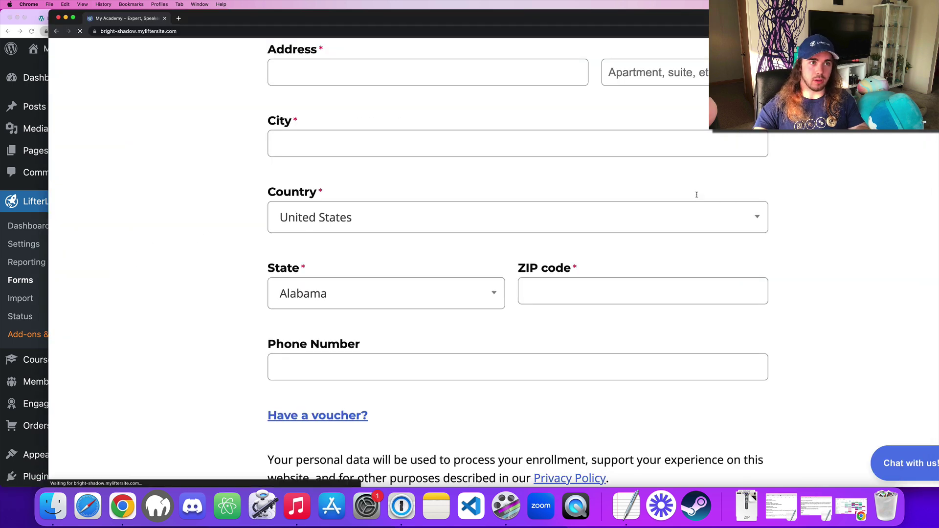
scroll(586, 260, "up", 2)
scroll(586, 260, "down", 2)
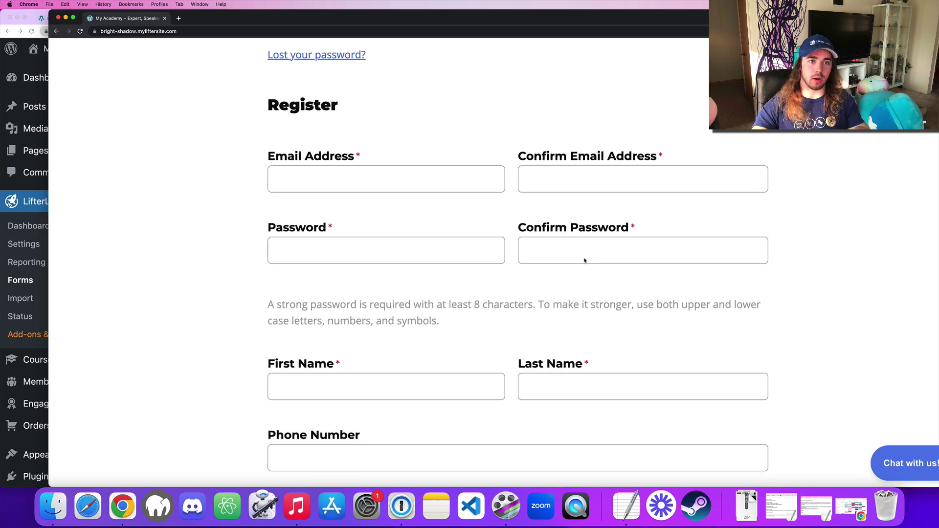
scroll(584, 260, "up", 5)
scroll(584, 260, "up", 3)
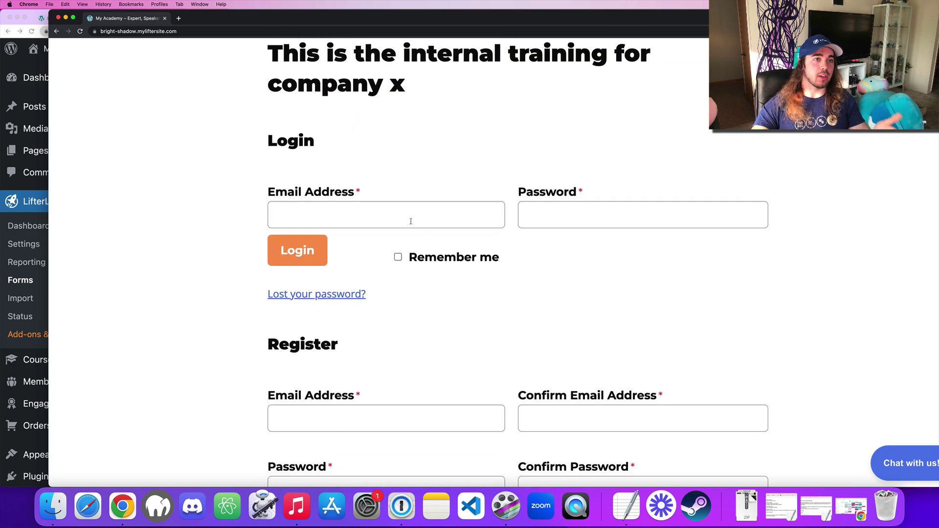
left_click(41, 18)
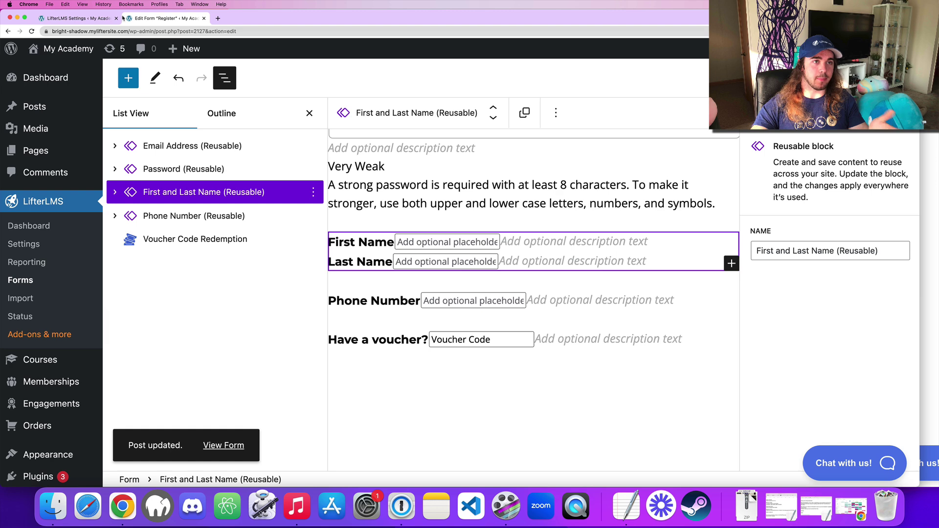
left_click(204, 18)
- Uncheck Open Registration, save, and reload the login page to confirm only the Login form remains
scroll(269, 244, "down", 5)
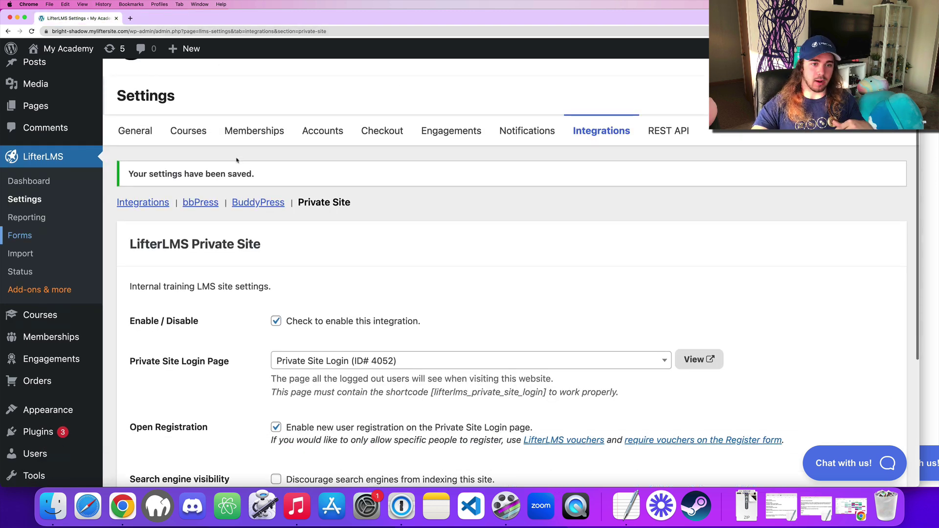
left_click(276, 290)
left_click(856, 79)
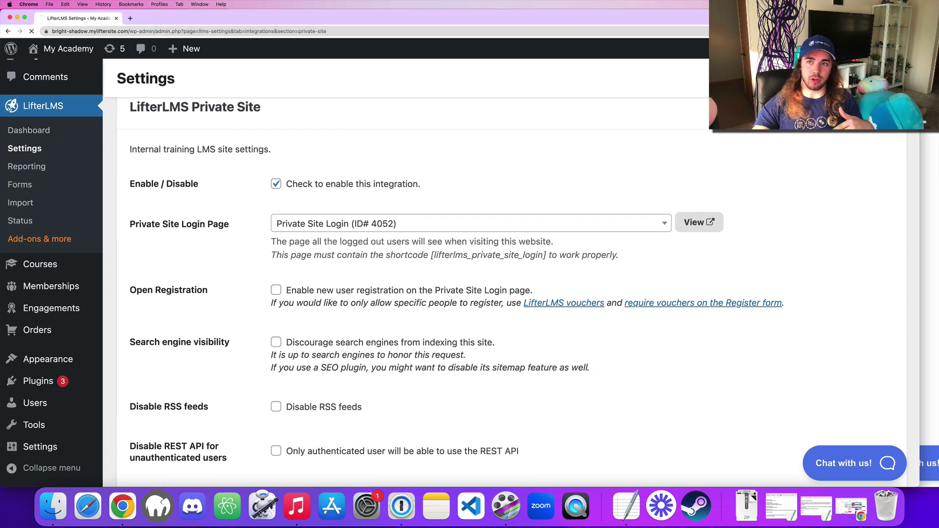
key("super+grave")
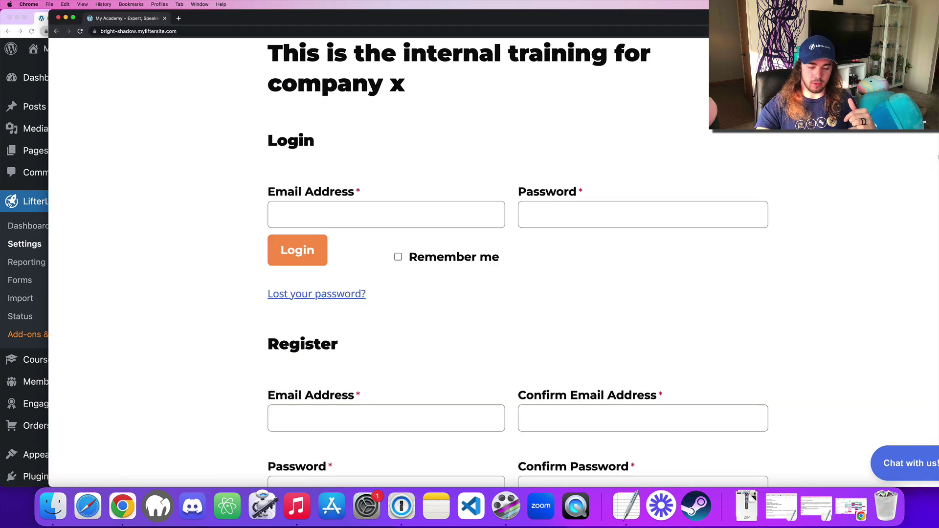
key("super+r")
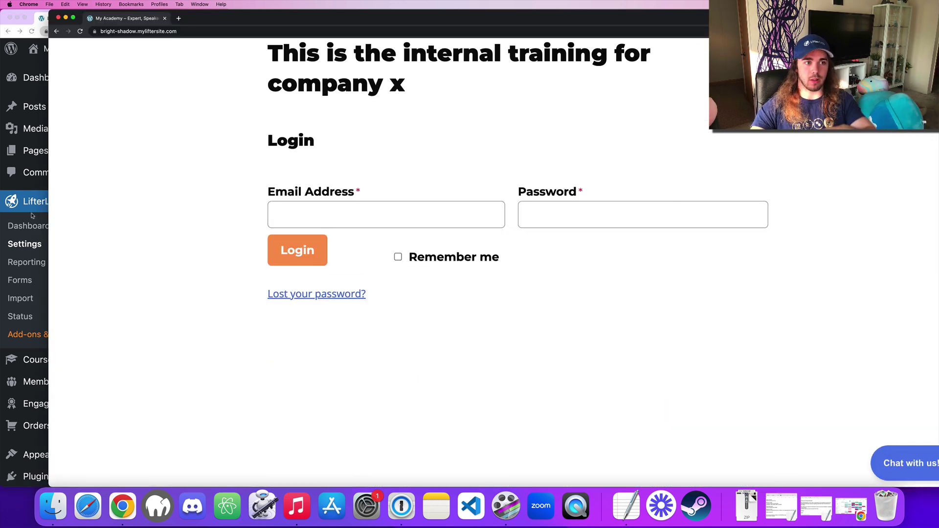
left_click(18, 227)
scroll(282, 288, "down", 5)
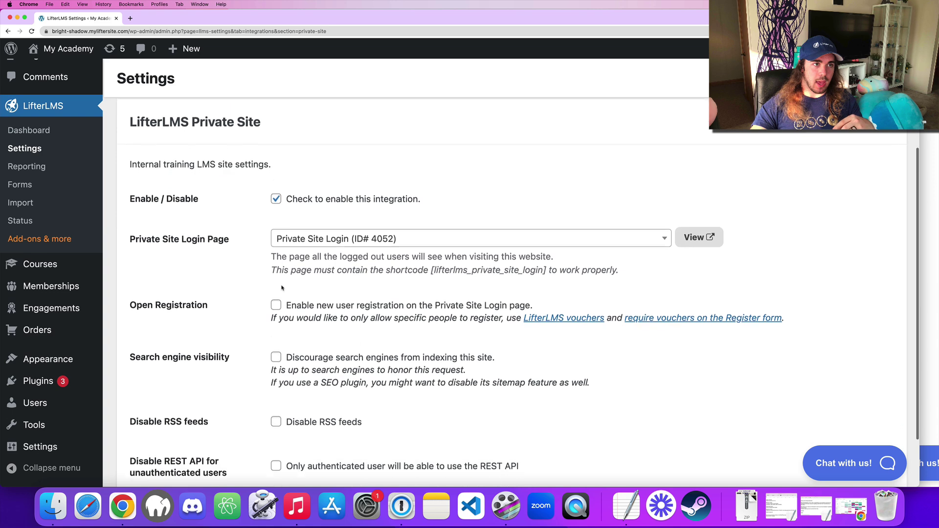
scroll(282, 288, "down", 3)
- Check Search engine visibility to discourage indexing, comparing against the internal training login page
left_click_drag(135, 286, 200, 290)
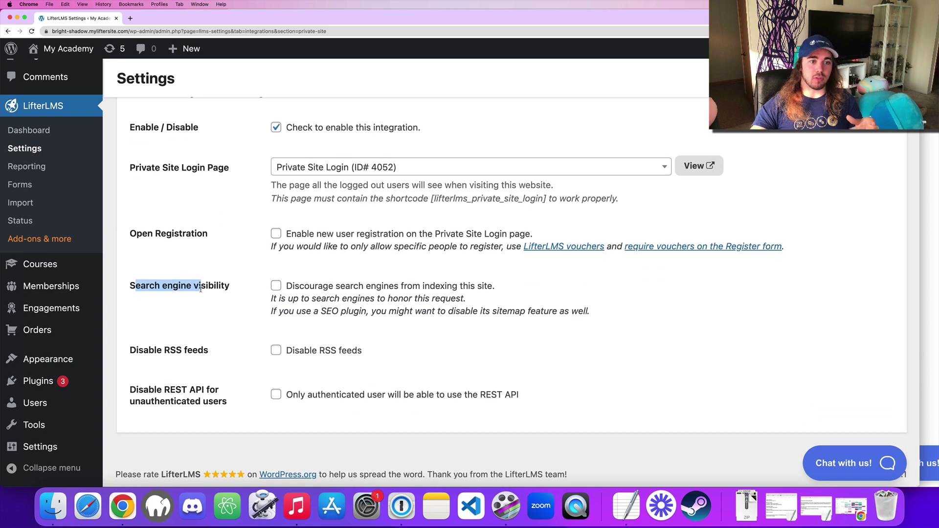
left_click(277, 287)
left_click(236, 305)
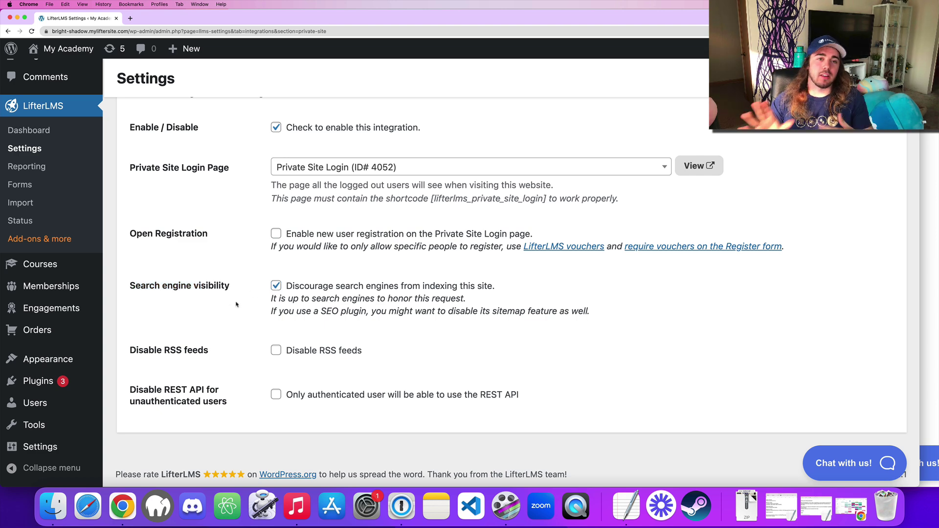
left_click(929, 264)
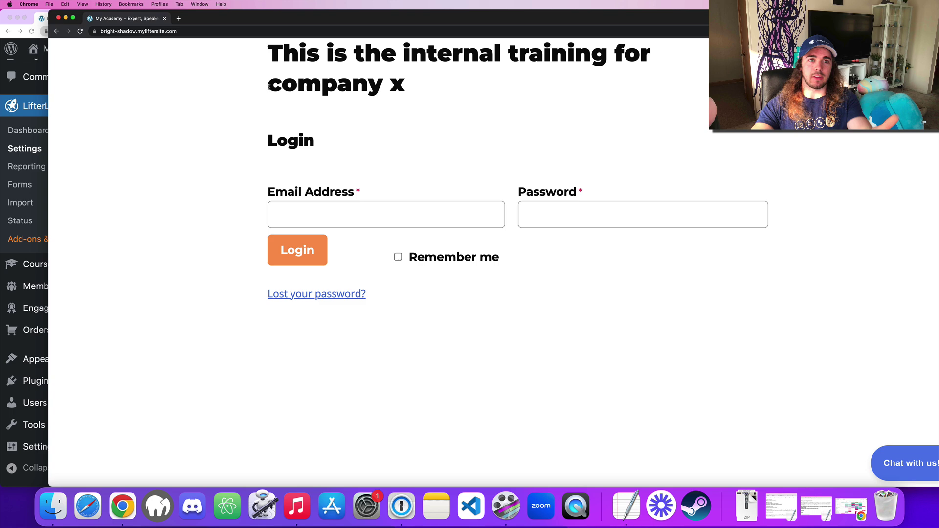
left_click_drag(424, 91, 297, 59)
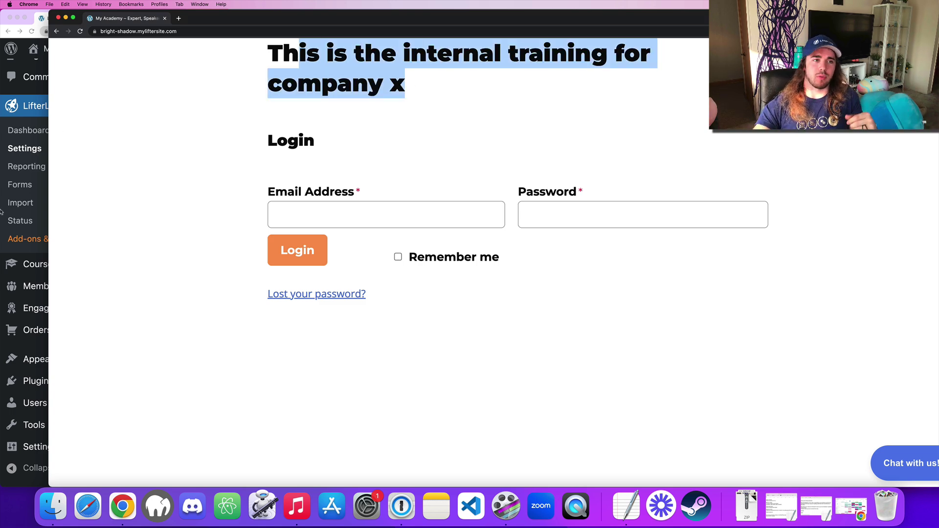
left_click(16, 145)
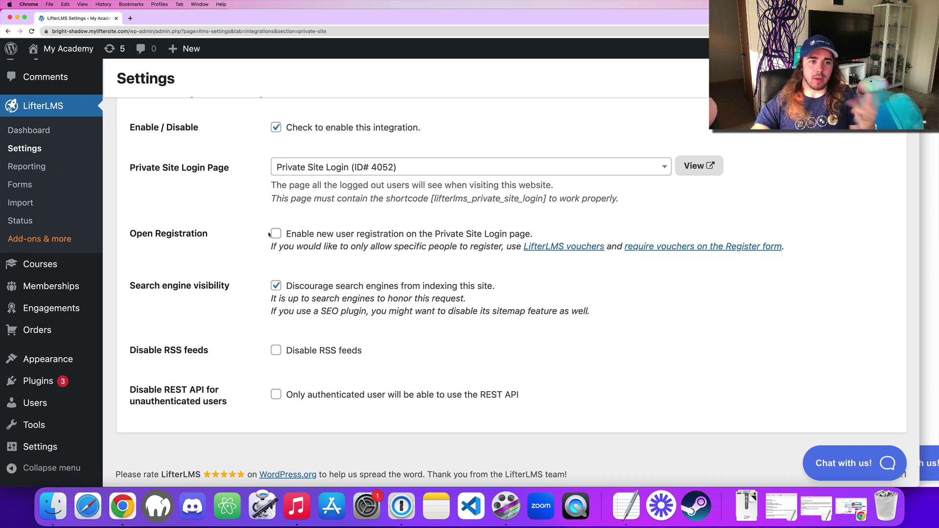
- Disable RSS feeds and the REST API for unauthenticated users, then save the Private Site settings
left_click(276, 350)
left_click(276, 395)
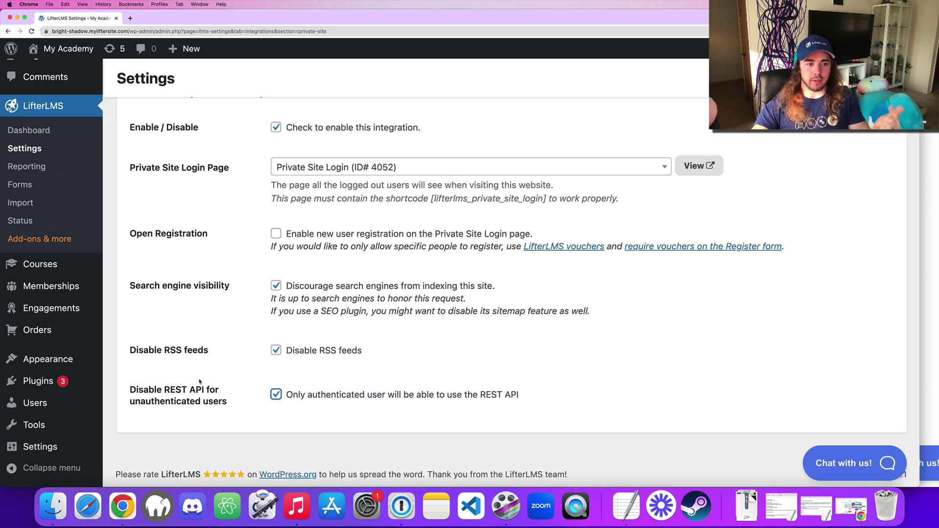
left_click_drag(175, 390, 224, 403)
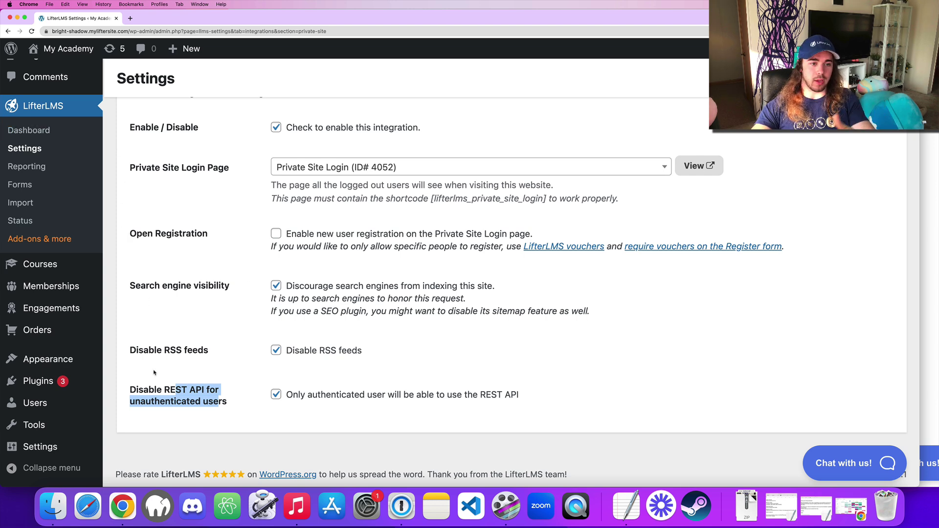
left_click(232, 313)
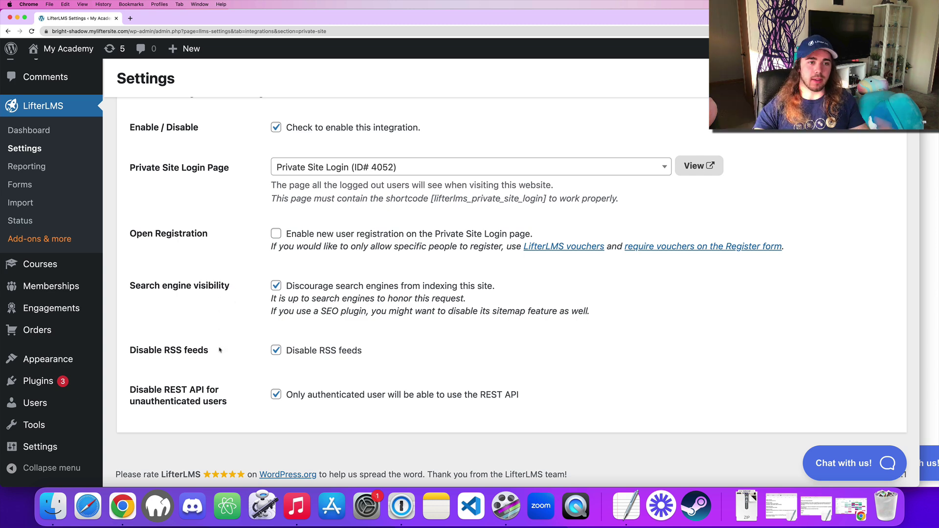
key("Return")
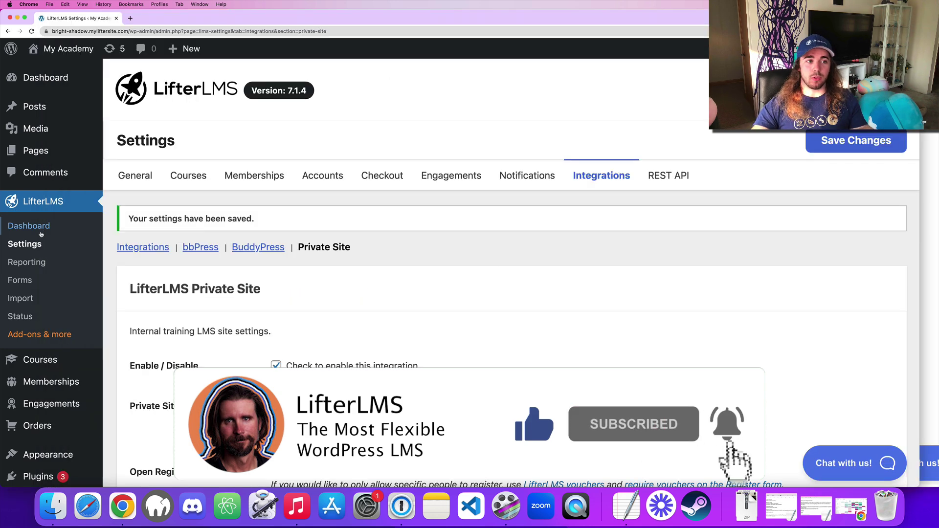
- Switch to the front-end window showing the company x login page with email and password fields
scroll(41, 235, "down", 3)
scroll(41, 235, "down", 2)
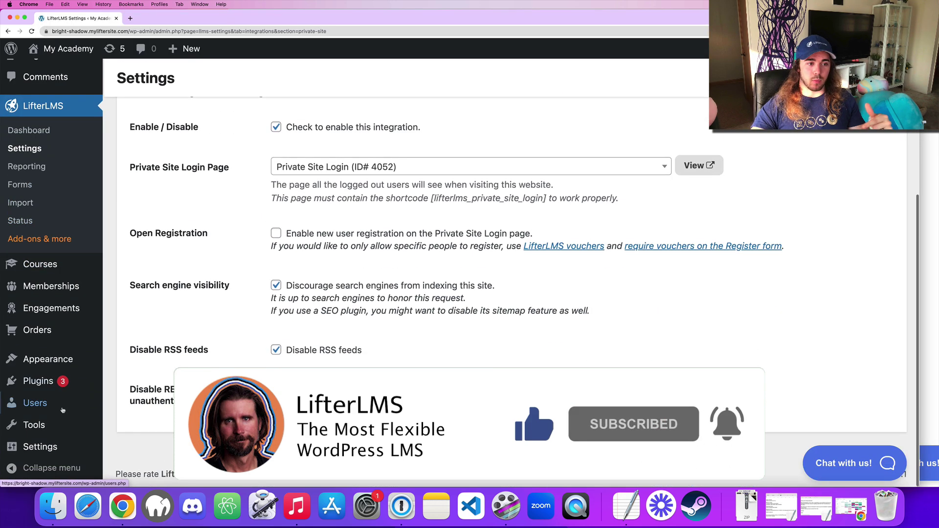
mouse_move(47, 406)
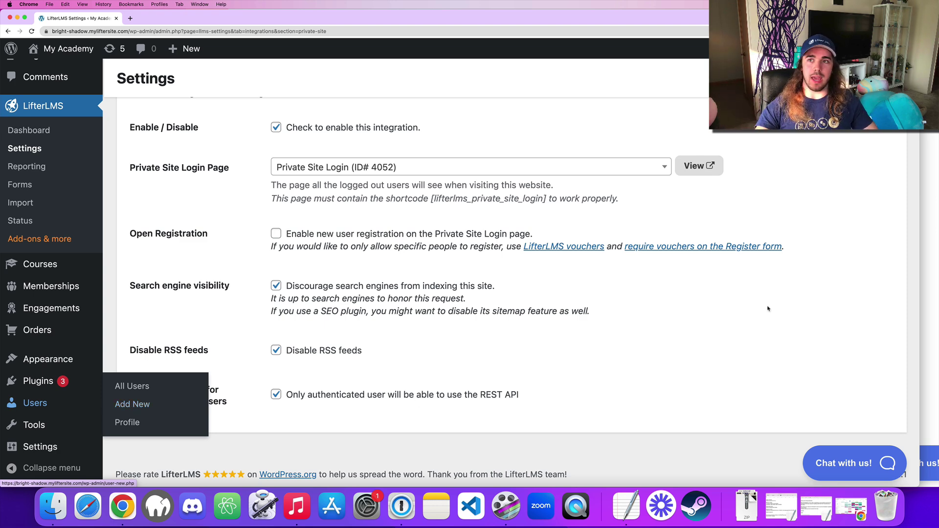
left_click(937, 189)
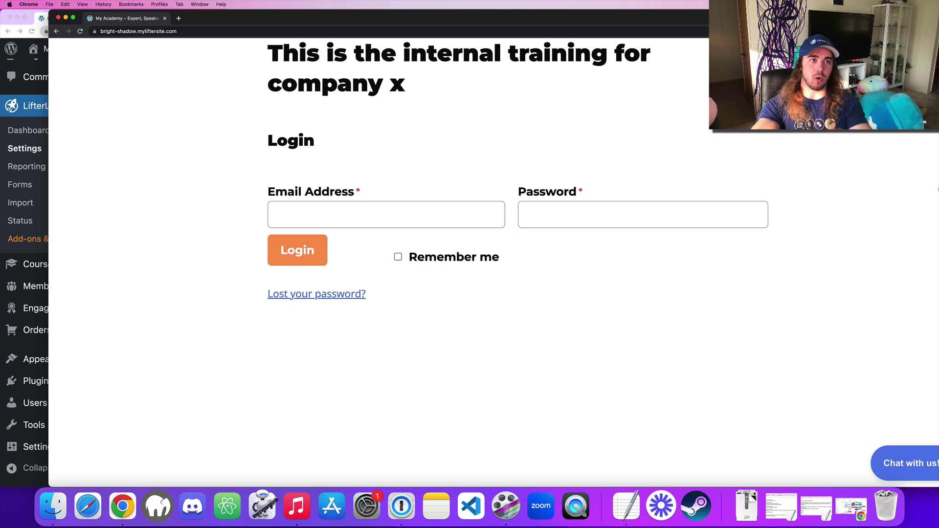